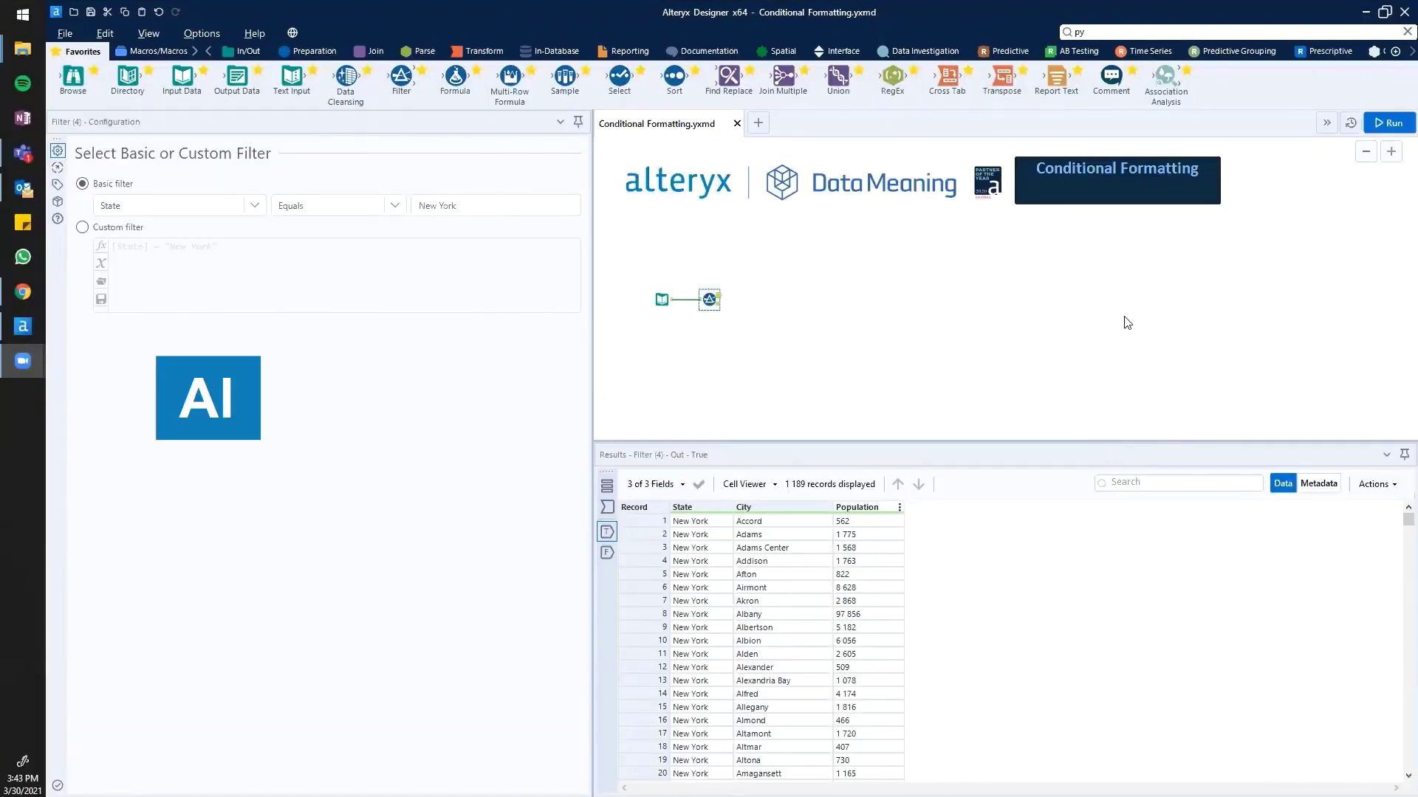
Inspect the source city data and the New York filter results, including Population values.
left_click(669, 303)
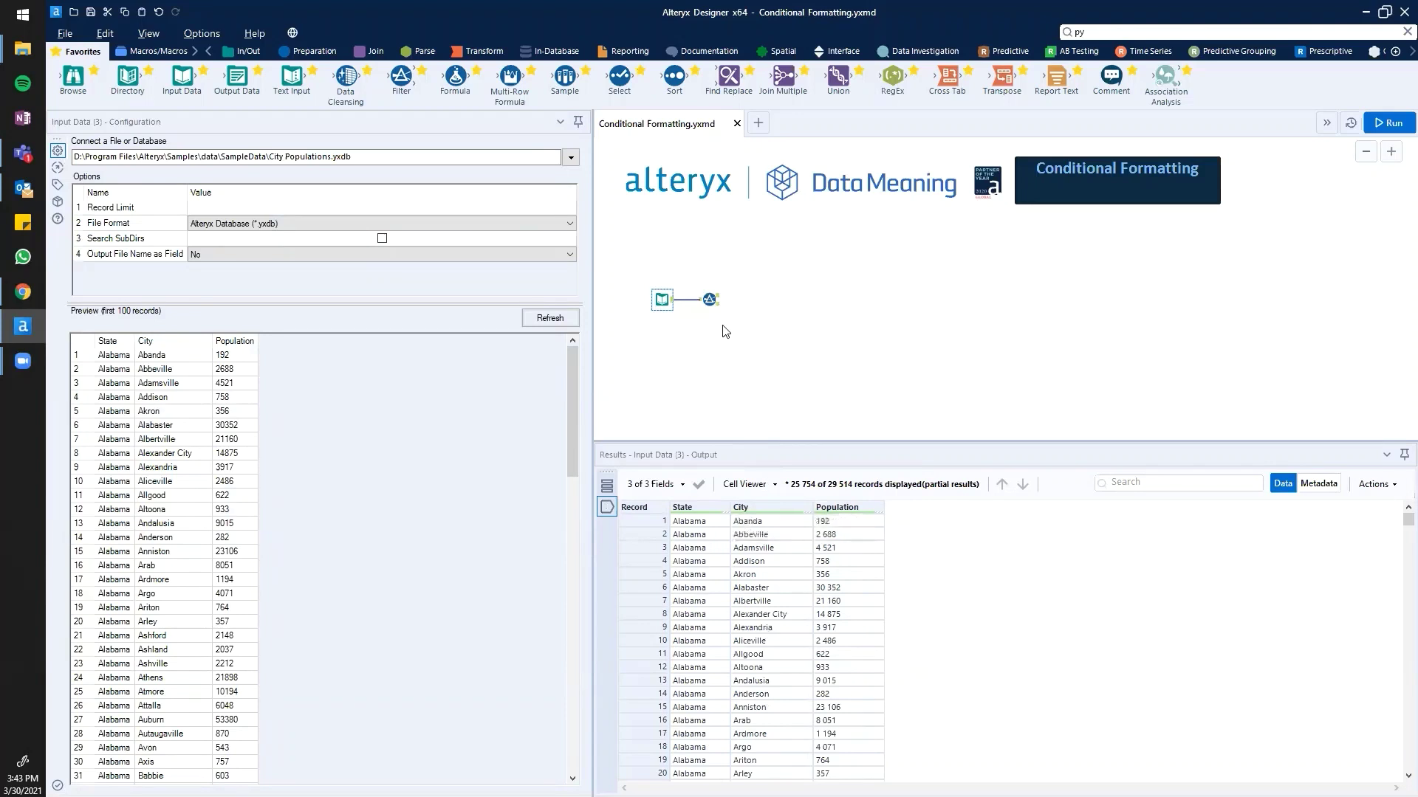
left_click(717, 302)
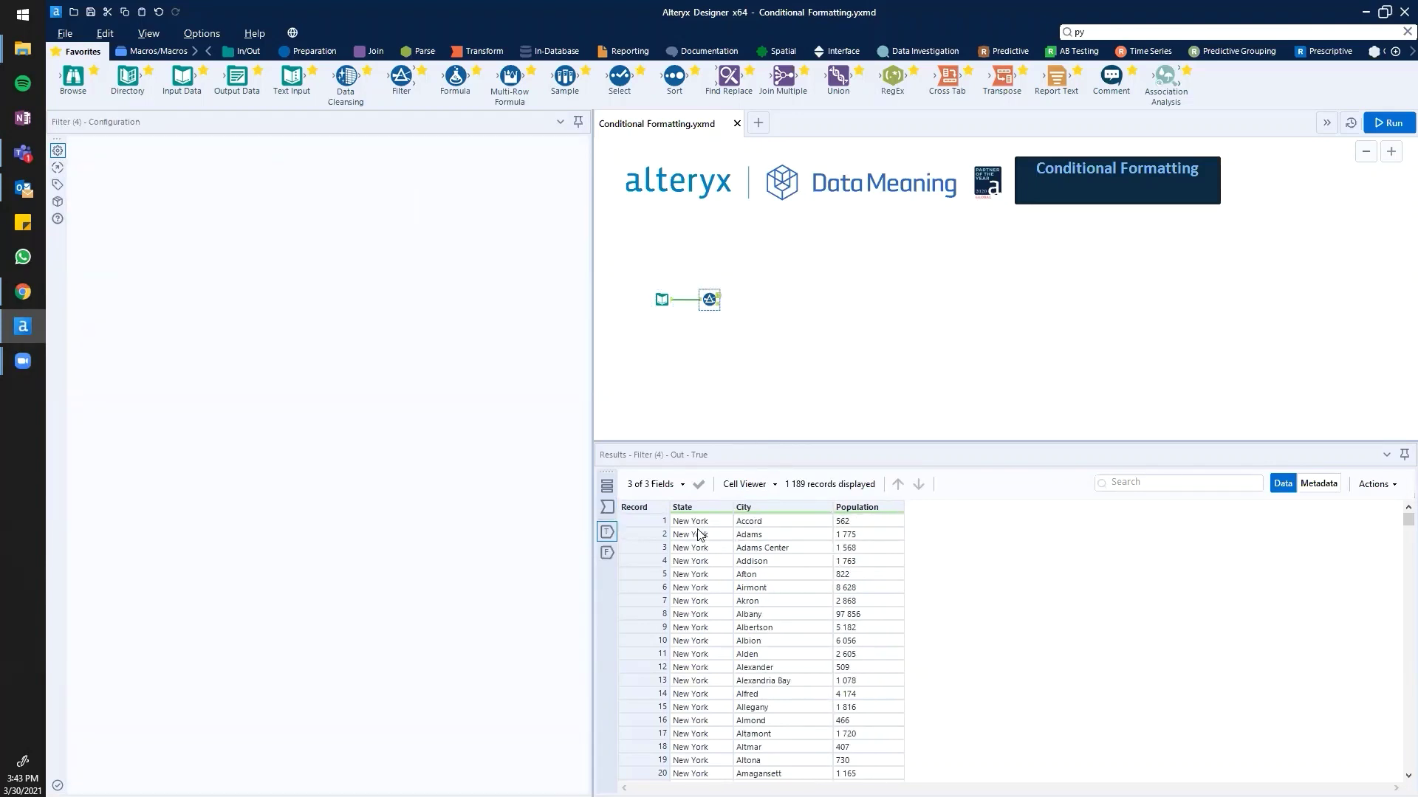
left_click(698, 532)
left_click(700, 523)
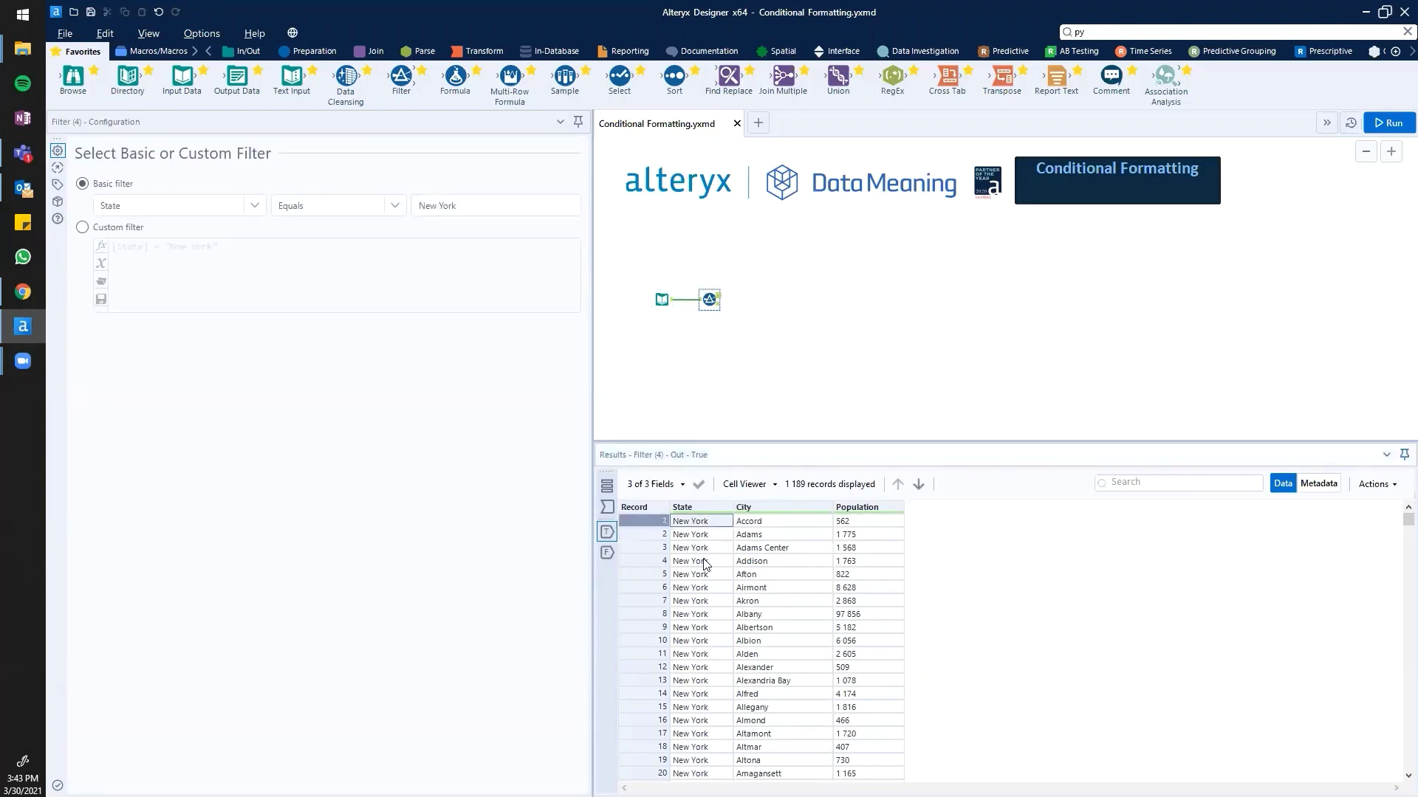
left_click(703, 561)
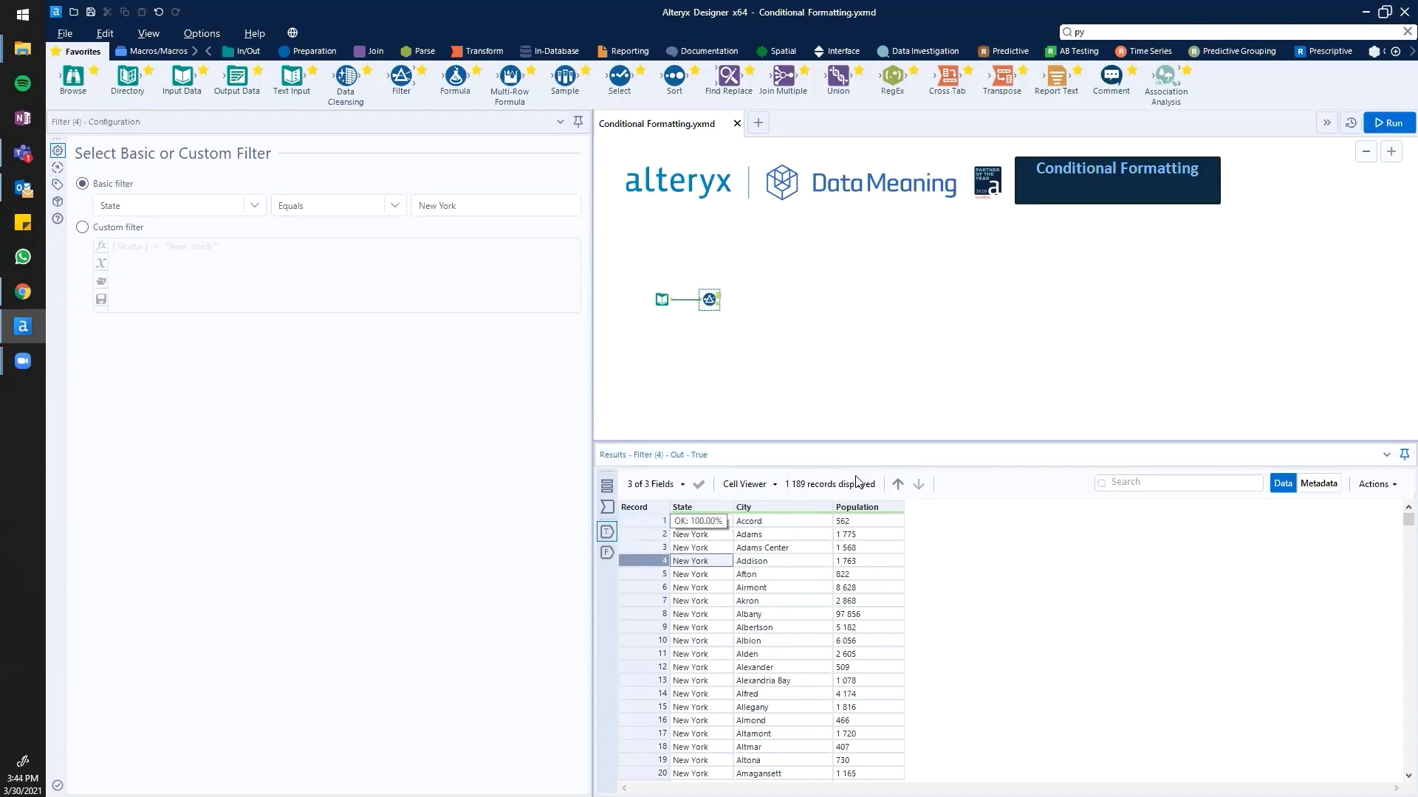
left_click(888, 547)
scroll(887, 552, "down", 15)
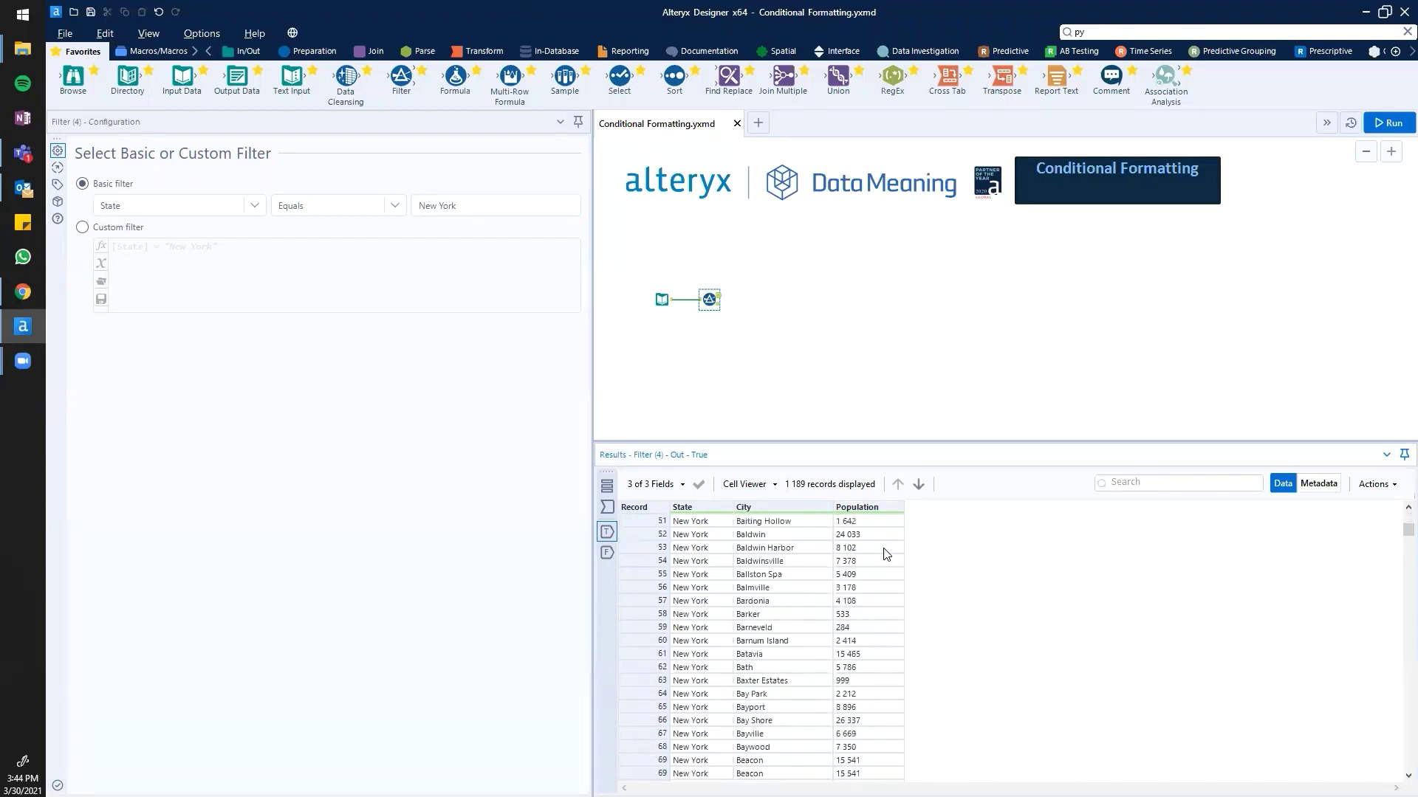
scroll(887, 554, "down", 10)
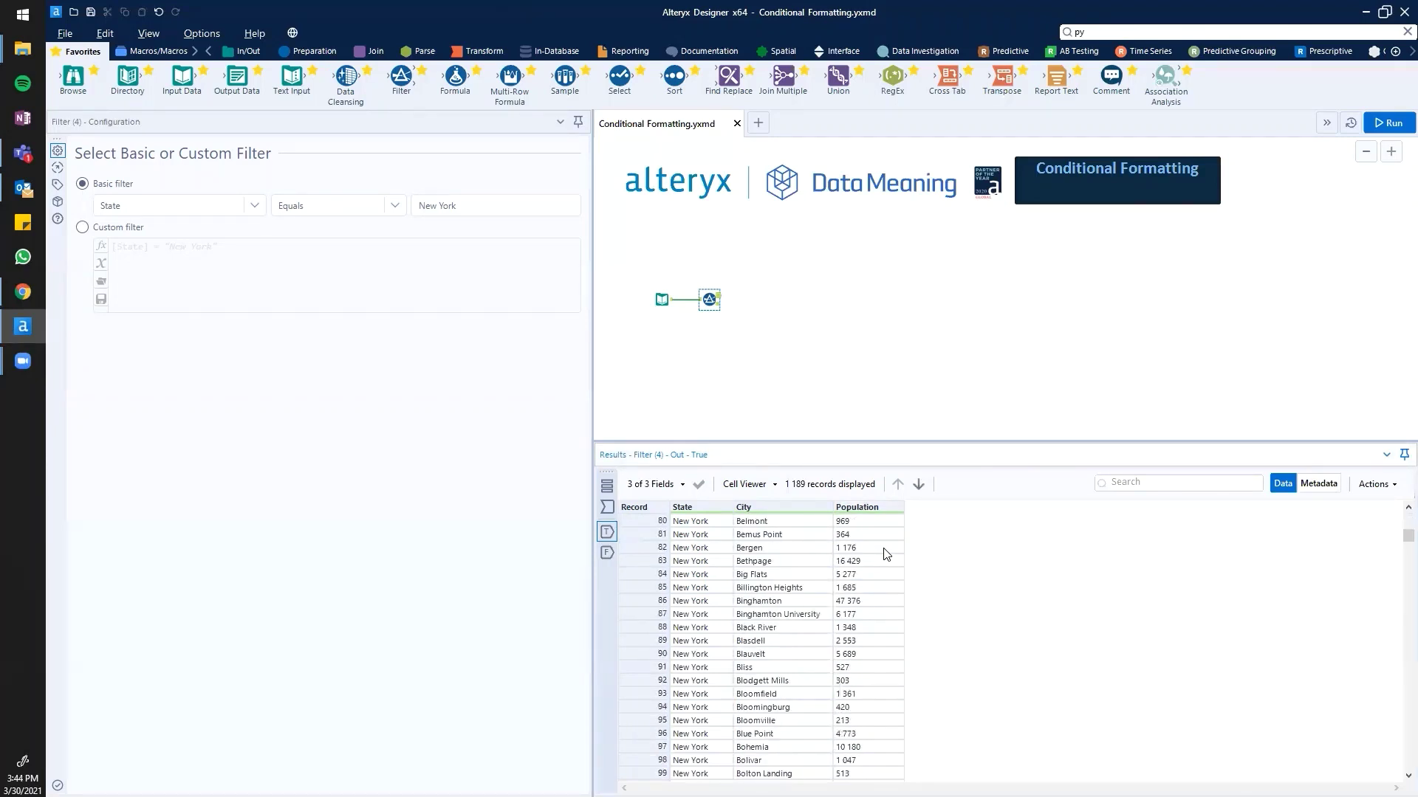
Add a Table tool after the New York filter and start a Population column styling rule.
left_click(628, 50)
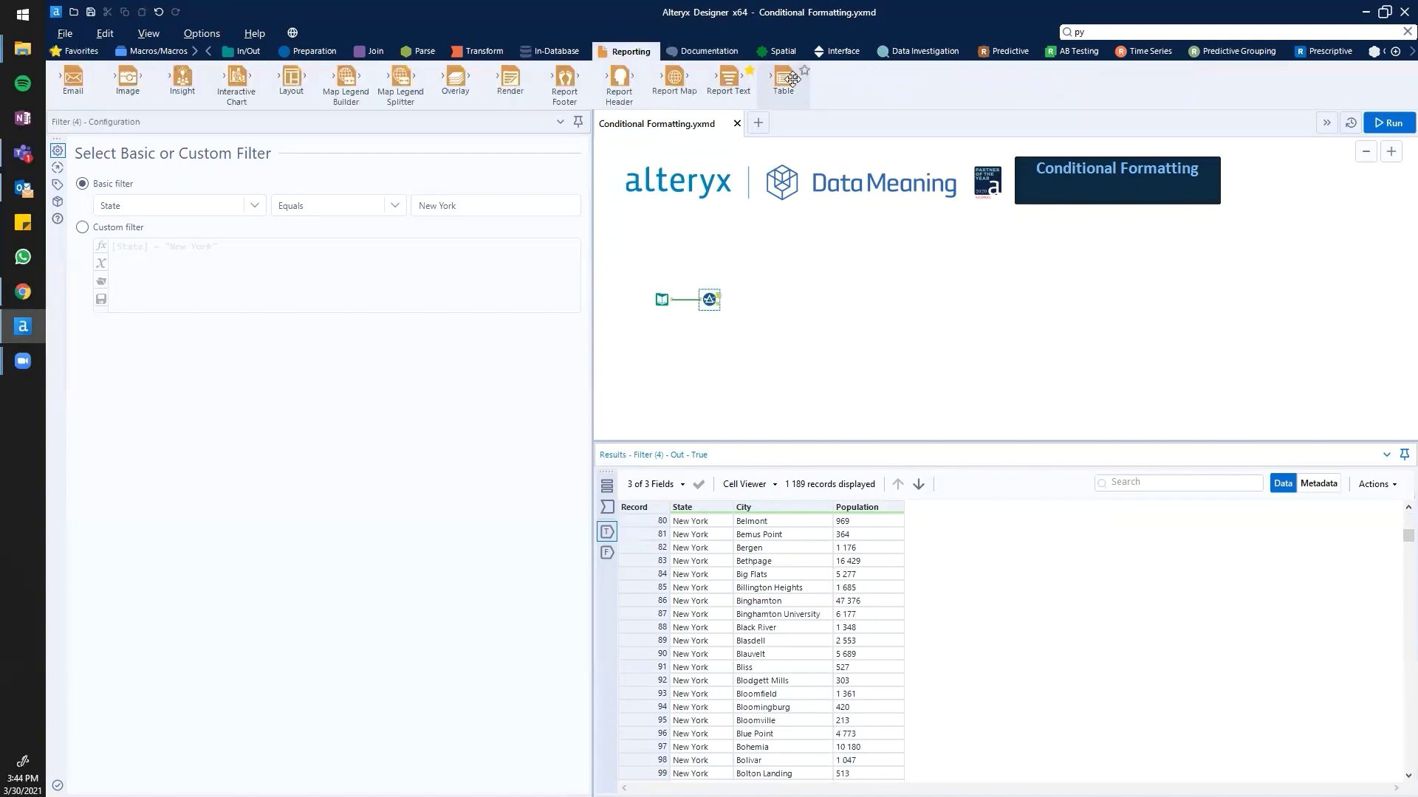
left_click_drag(783, 77, 760, 293)
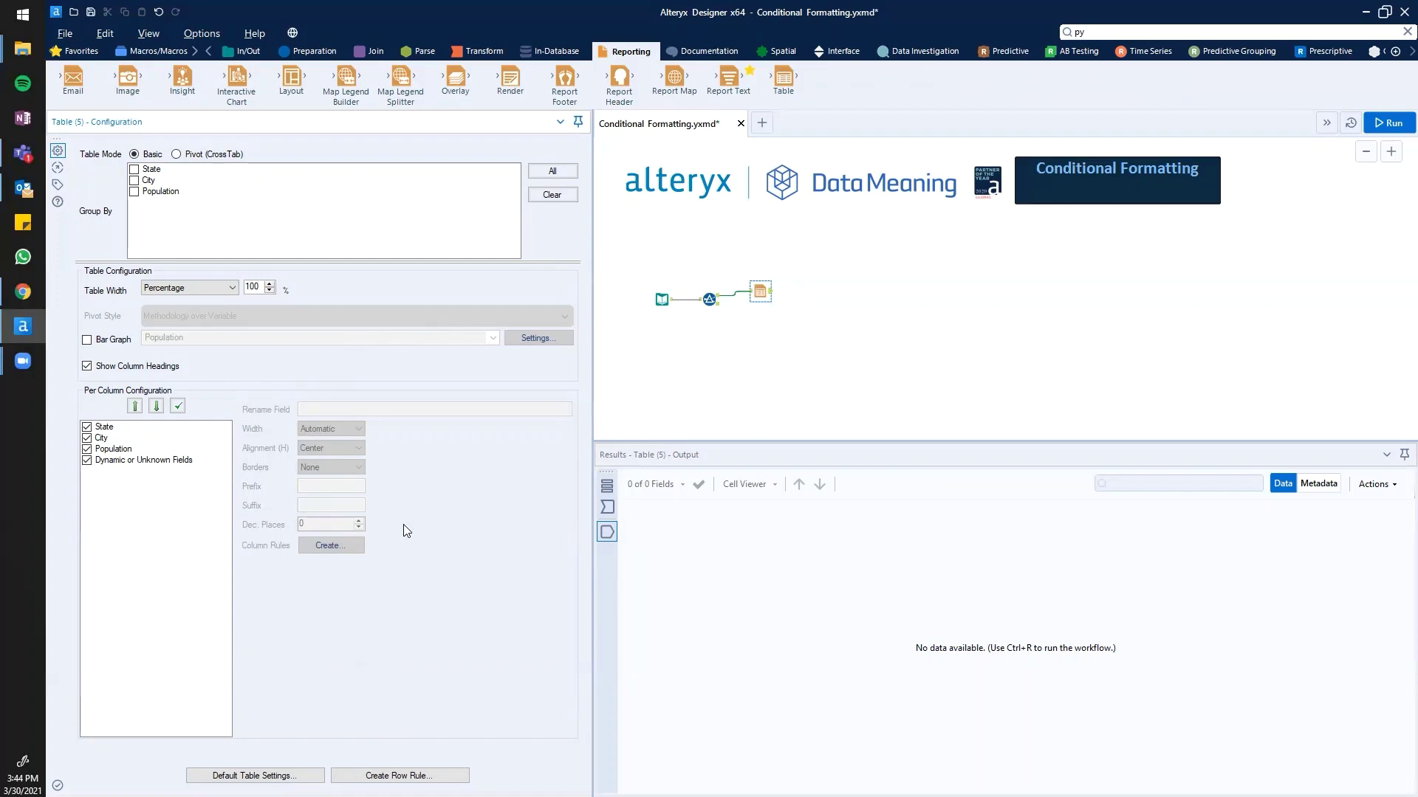
left_click(185, 449)
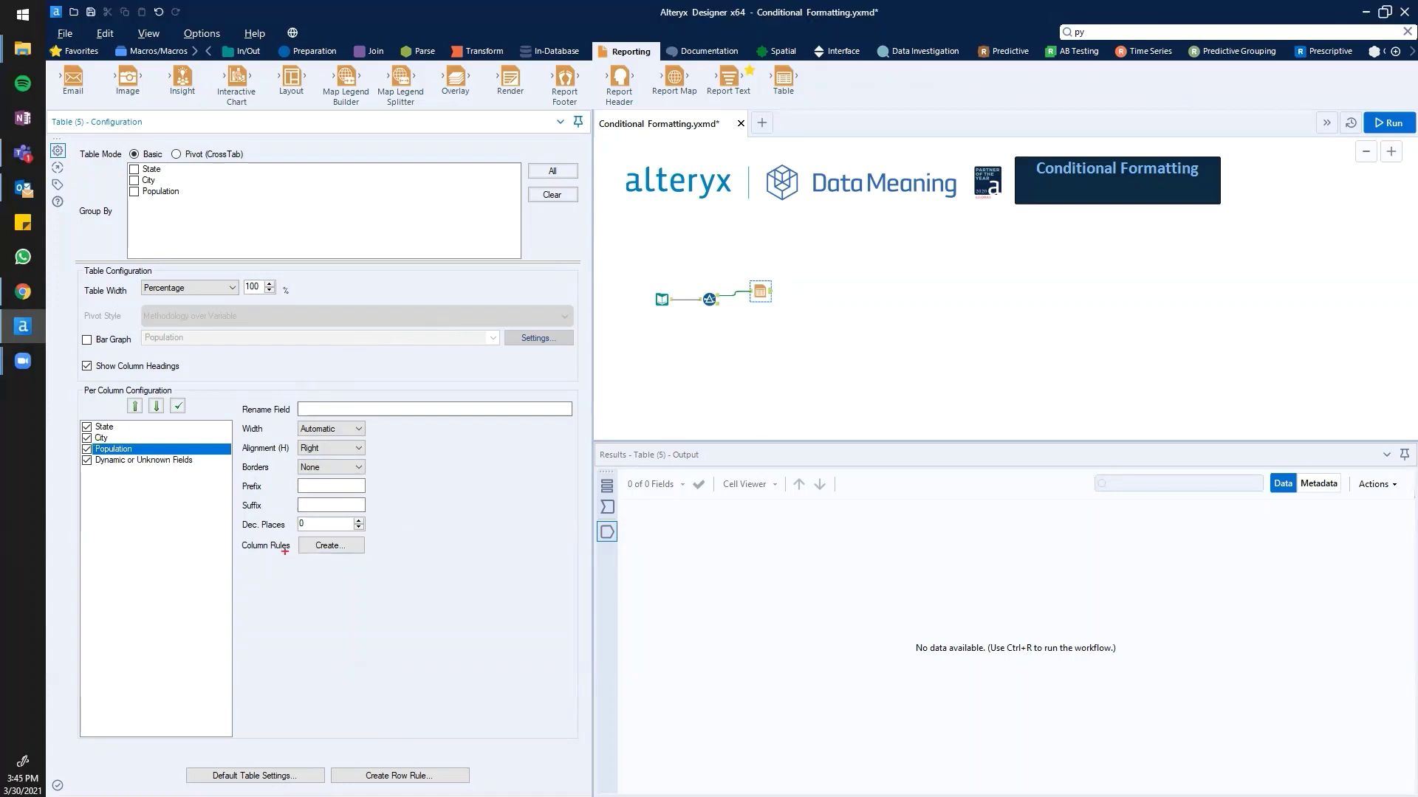
left_click_drag(285, 551, 242, 602)
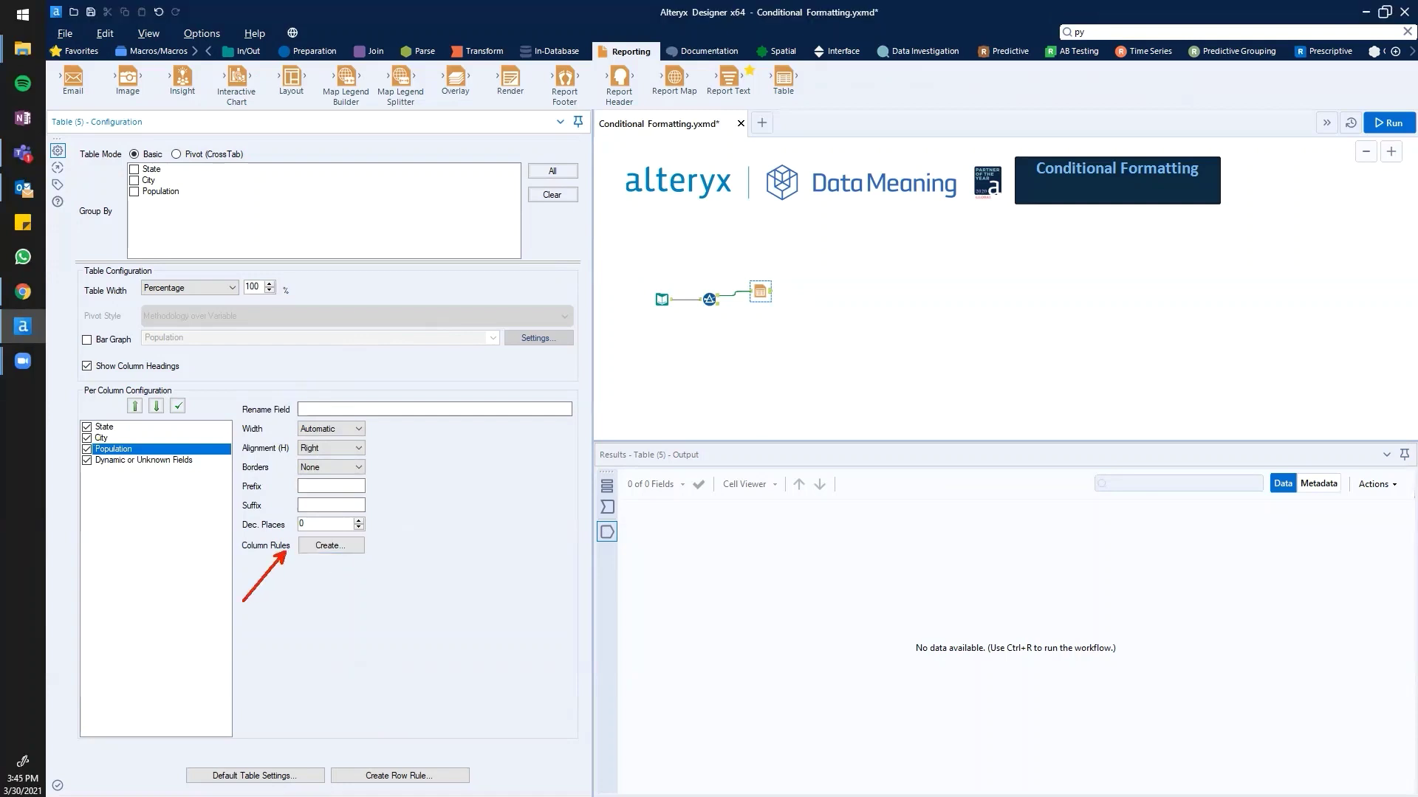
left_click(344, 549)
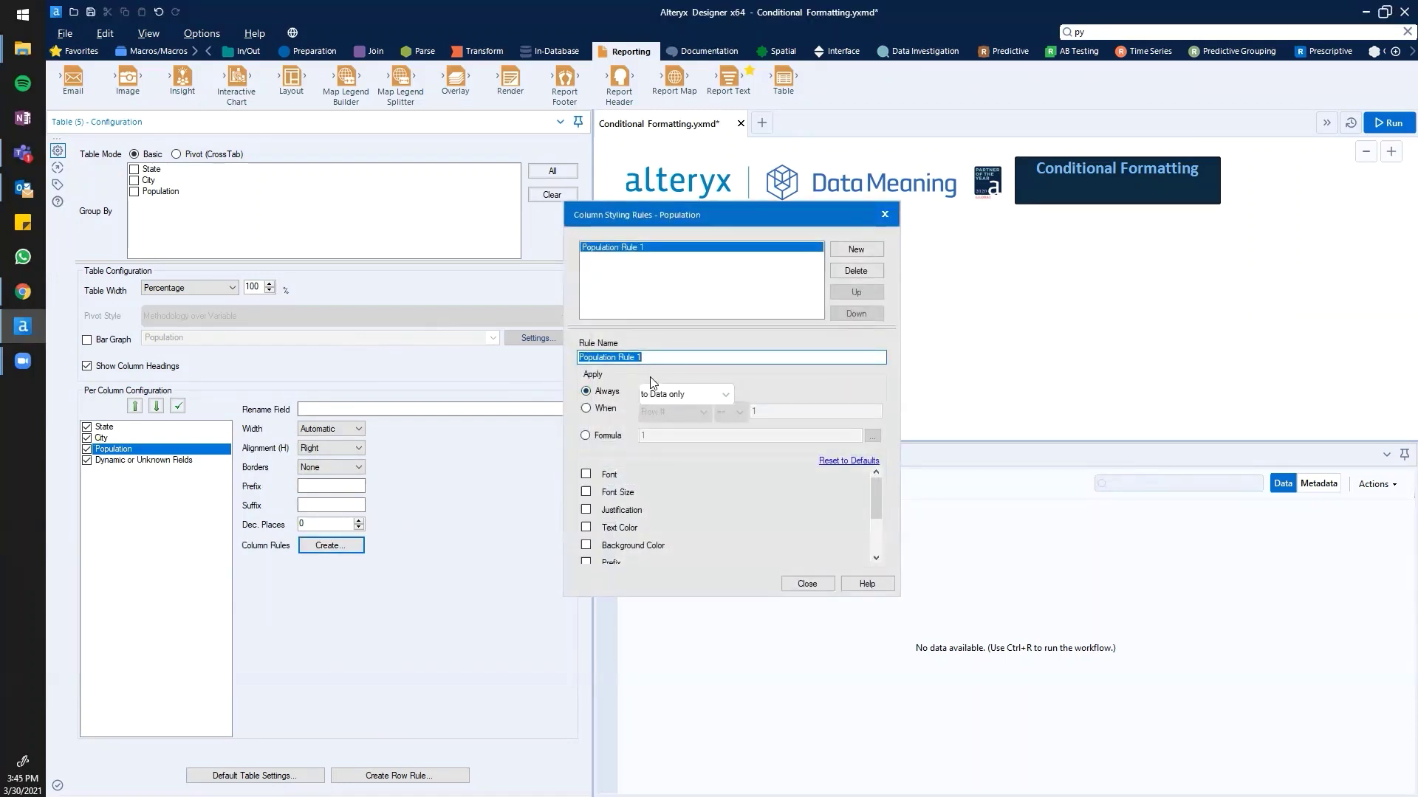
Name the rule Bold, applying when Population >= 50000, with Font styling enabled.
type("Bold")
left_click(587, 408)
left_click(690, 412)
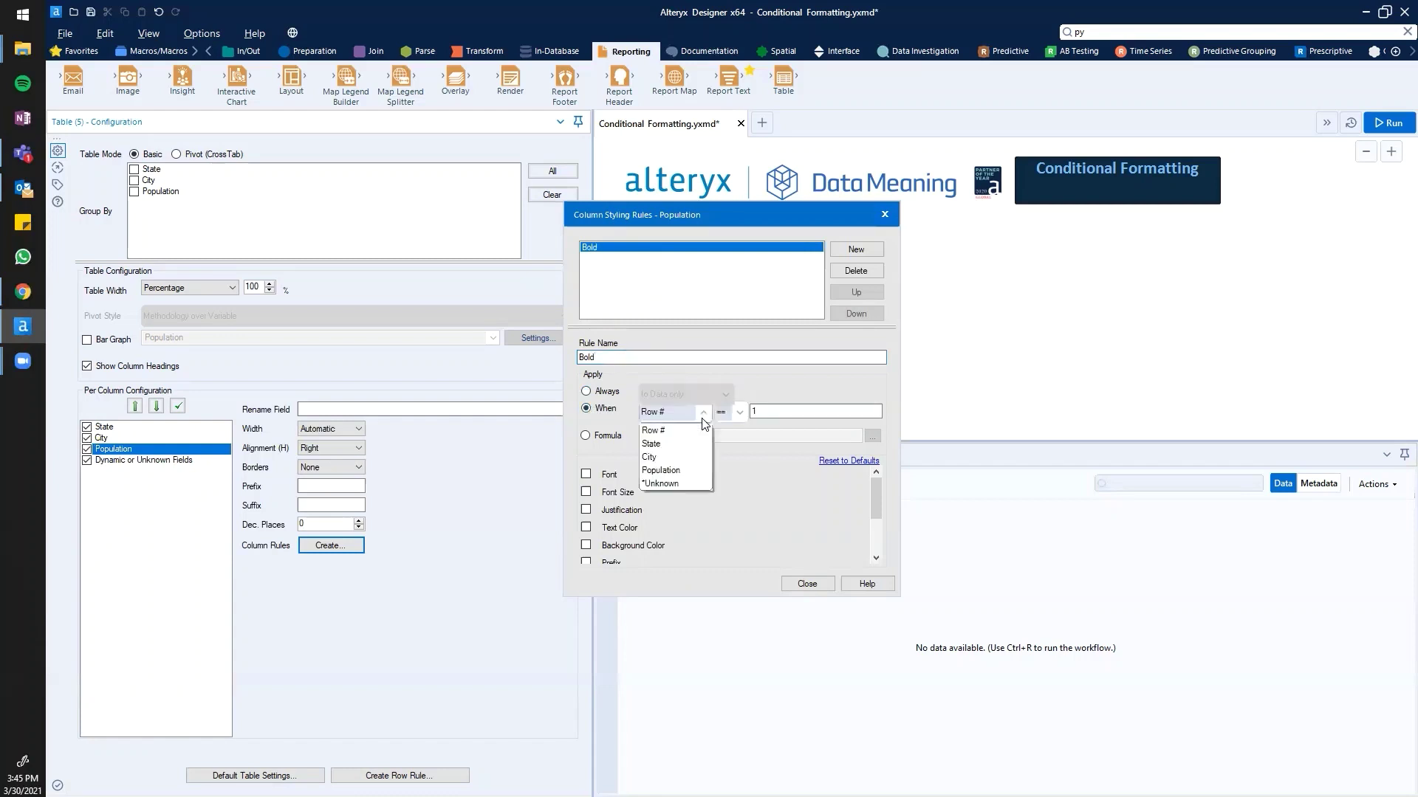
left_click(687, 470)
left_click(739, 412)
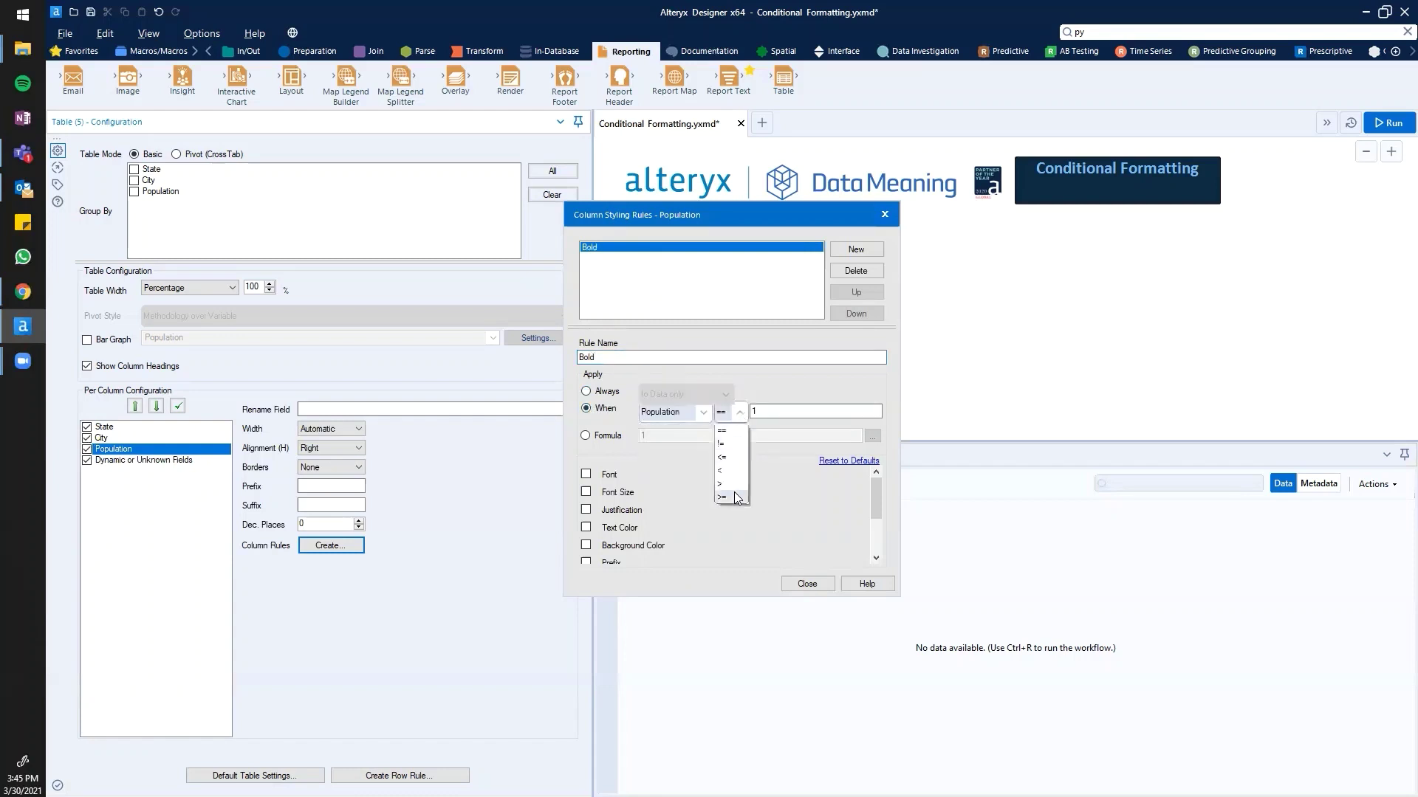
left_click(736, 495)
key("Tab")
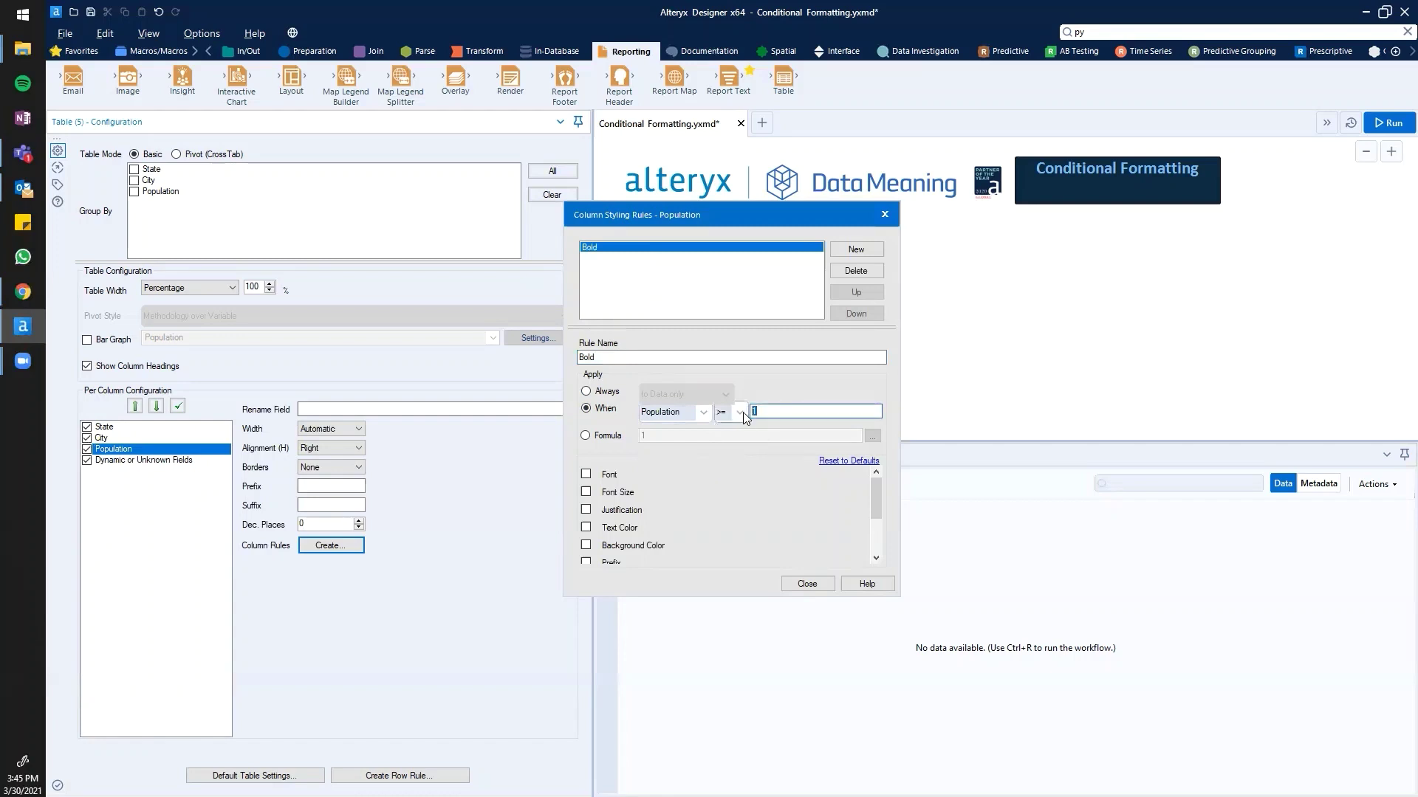
type("50000")
left_click(586, 475)
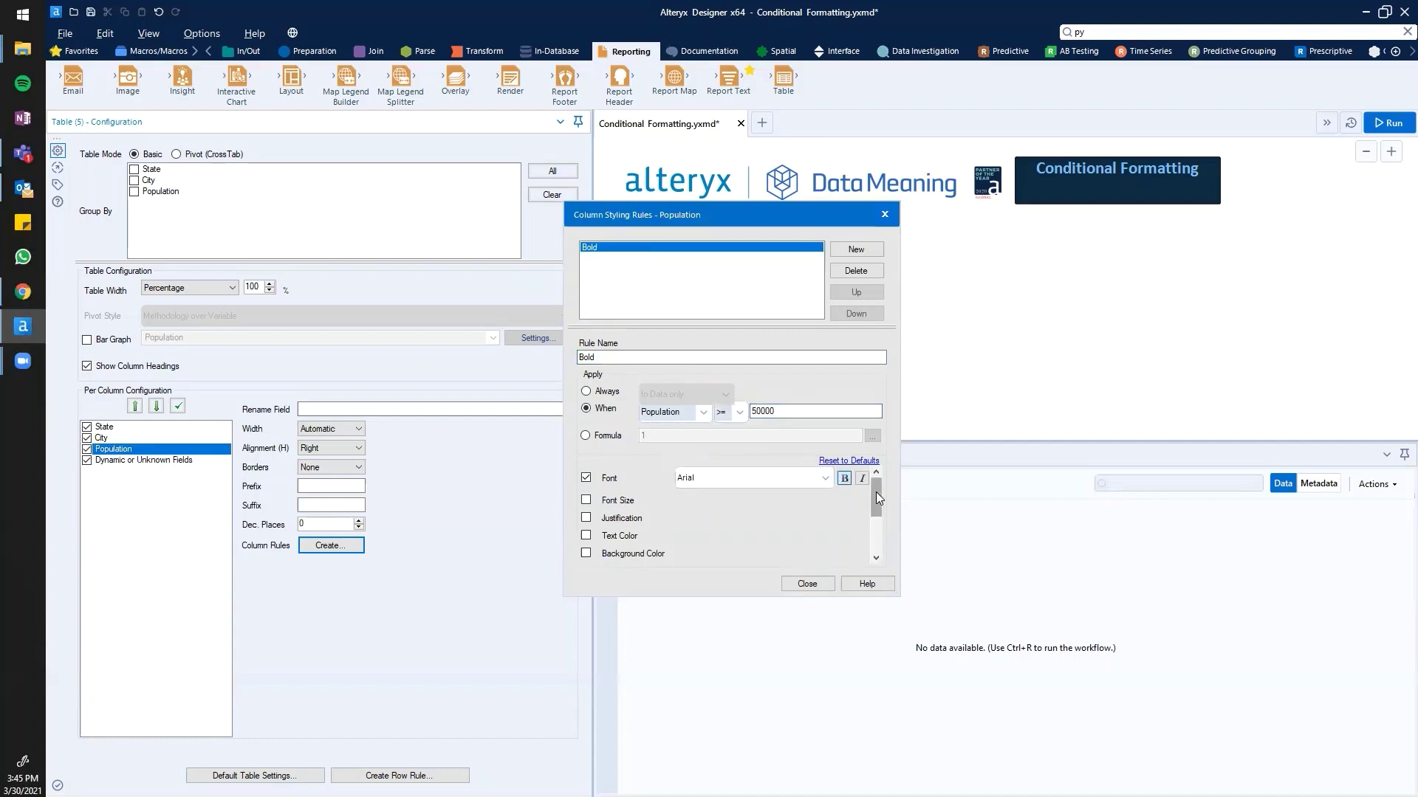
Give the Bold rule bold type and a yellow background, then close the column rules.
left_click_drag(875, 491, 873, 505)
left_click(587, 520)
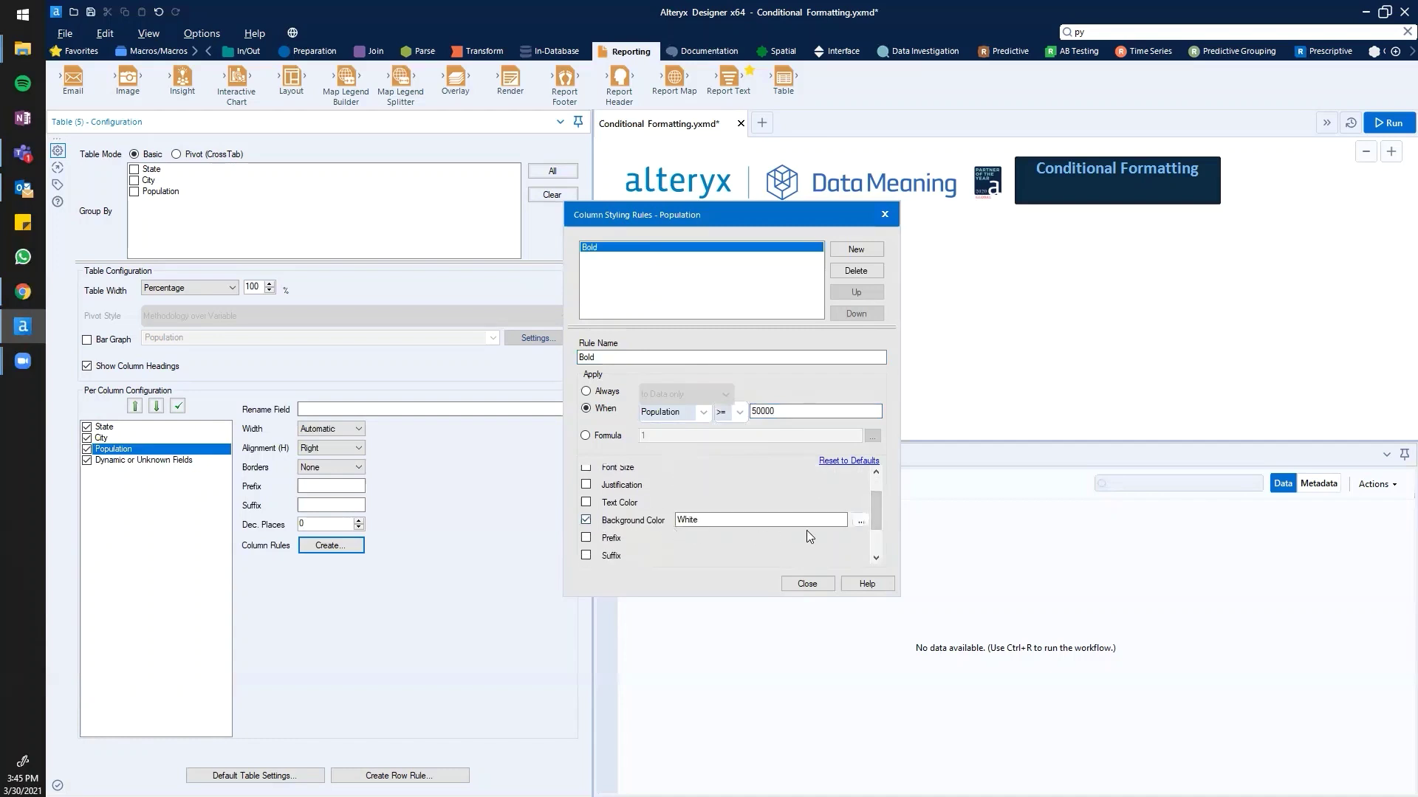
left_click(861, 521)
left_click(598, 245)
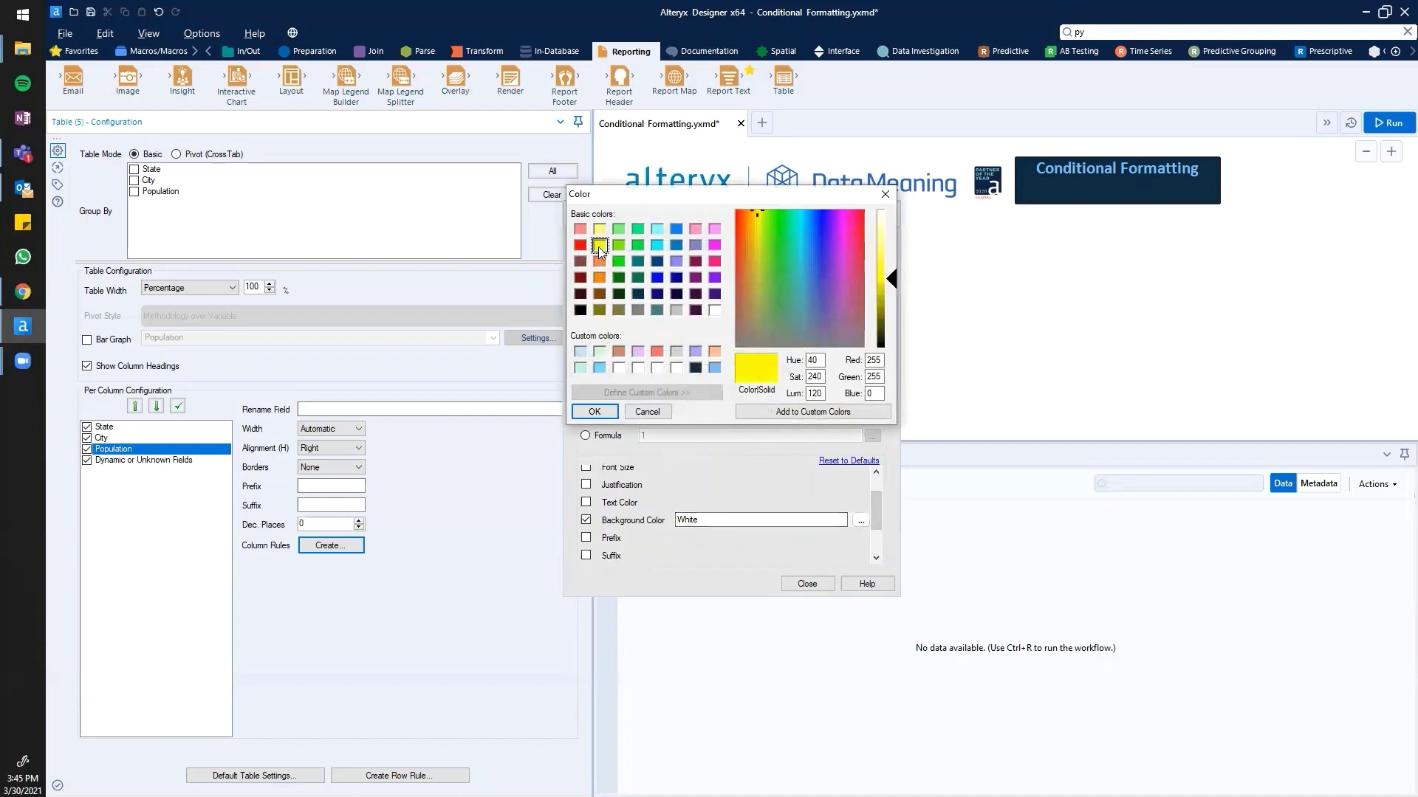
left_click(594, 412)
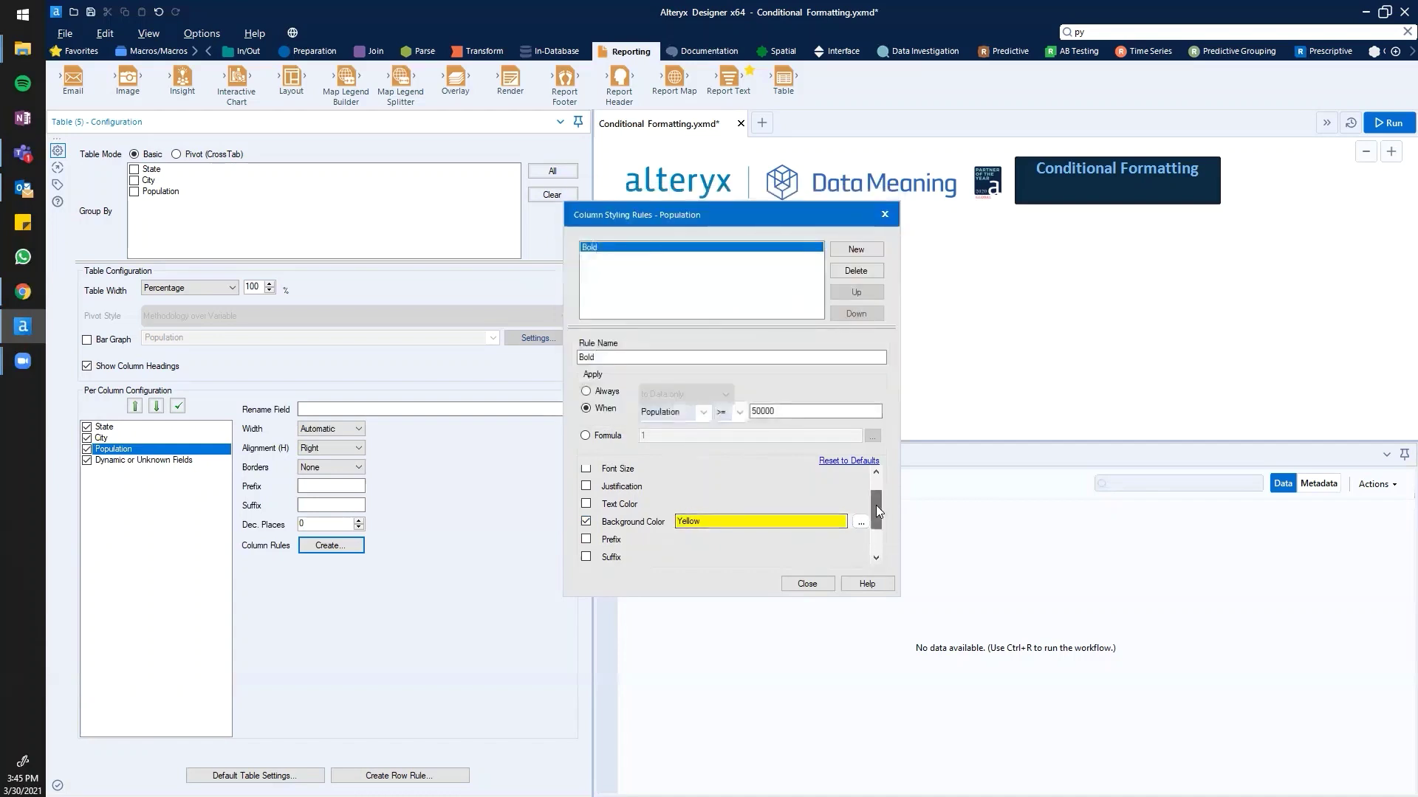
left_click_drag(875, 505, 874, 490)
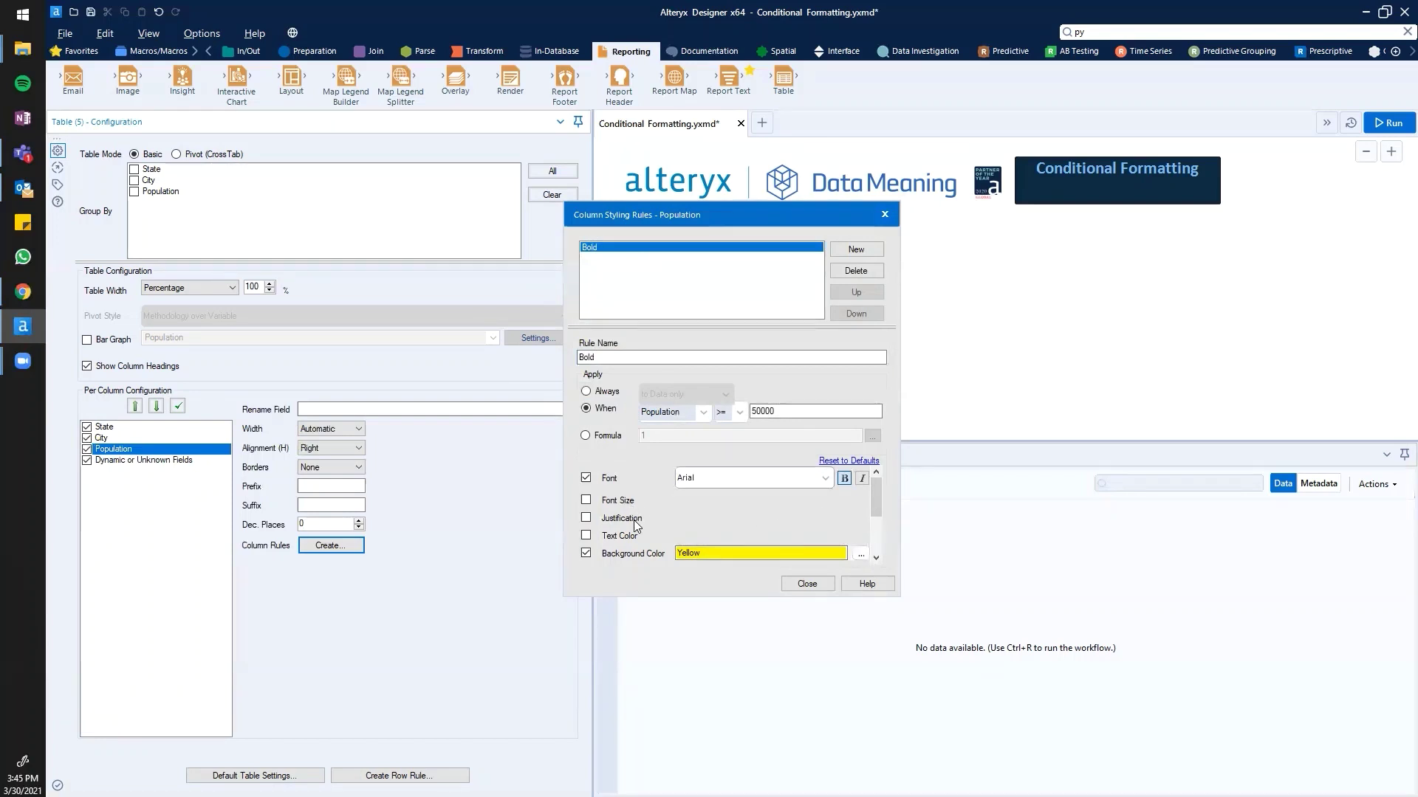
left_click_drag(878, 493, 877, 525)
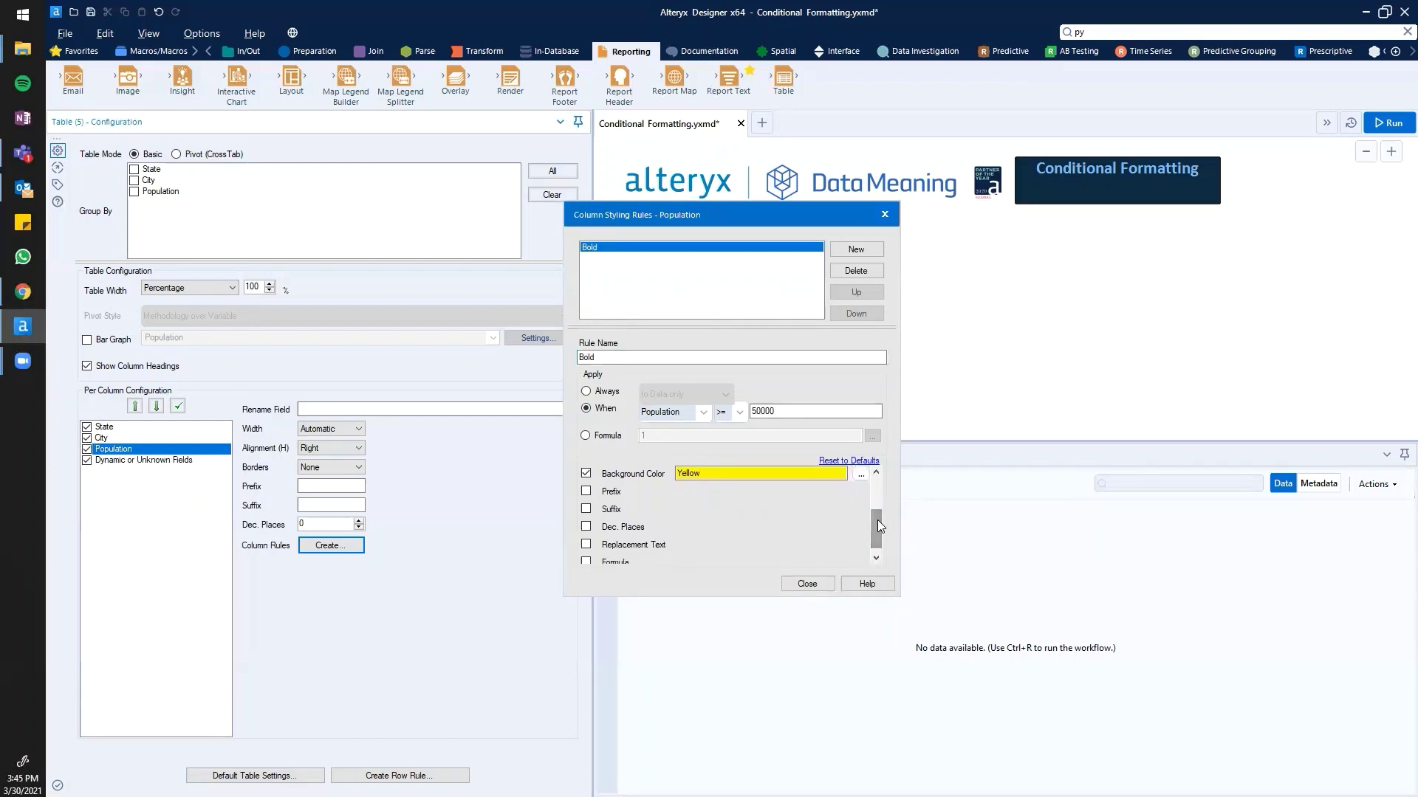
left_click_drag(878, 520, 876, 527)
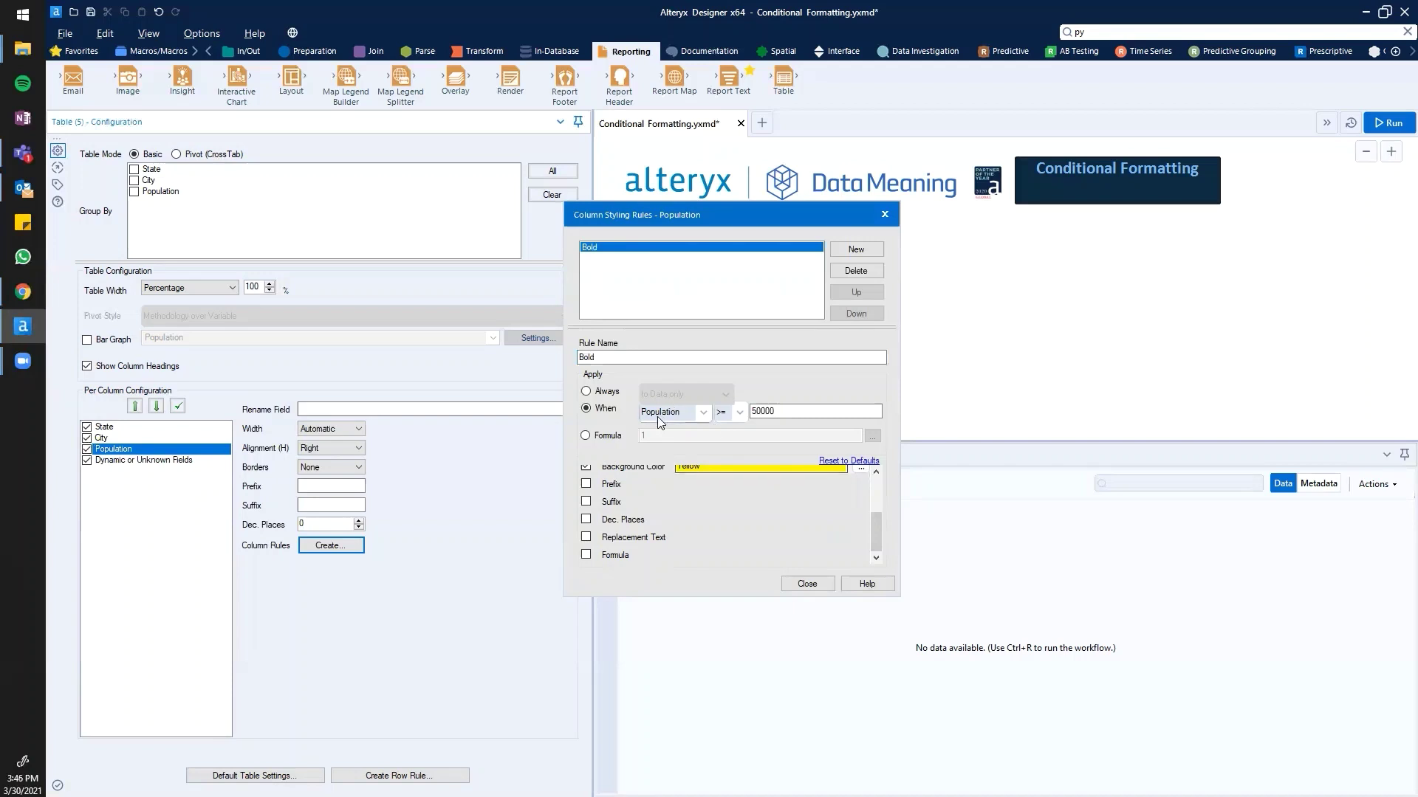
left_click_drag(772, 412, 757, 412)
left_click(807, 585)
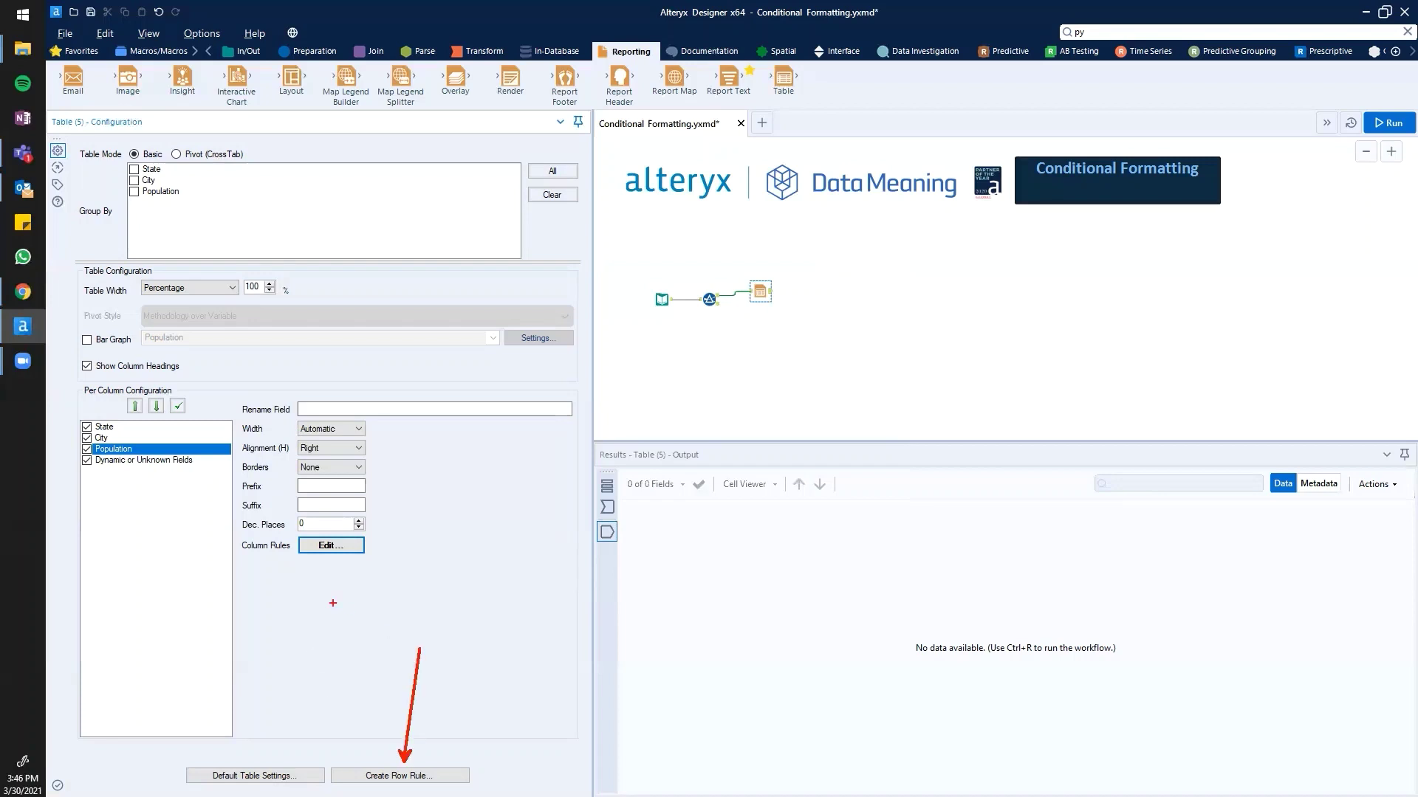
Dismiss the column styling dialog and create a new row styling rule.
left_click_drag(259, 559, 238, 616)
left_click_drag(256, 756, 288, 677)
key("Escape")
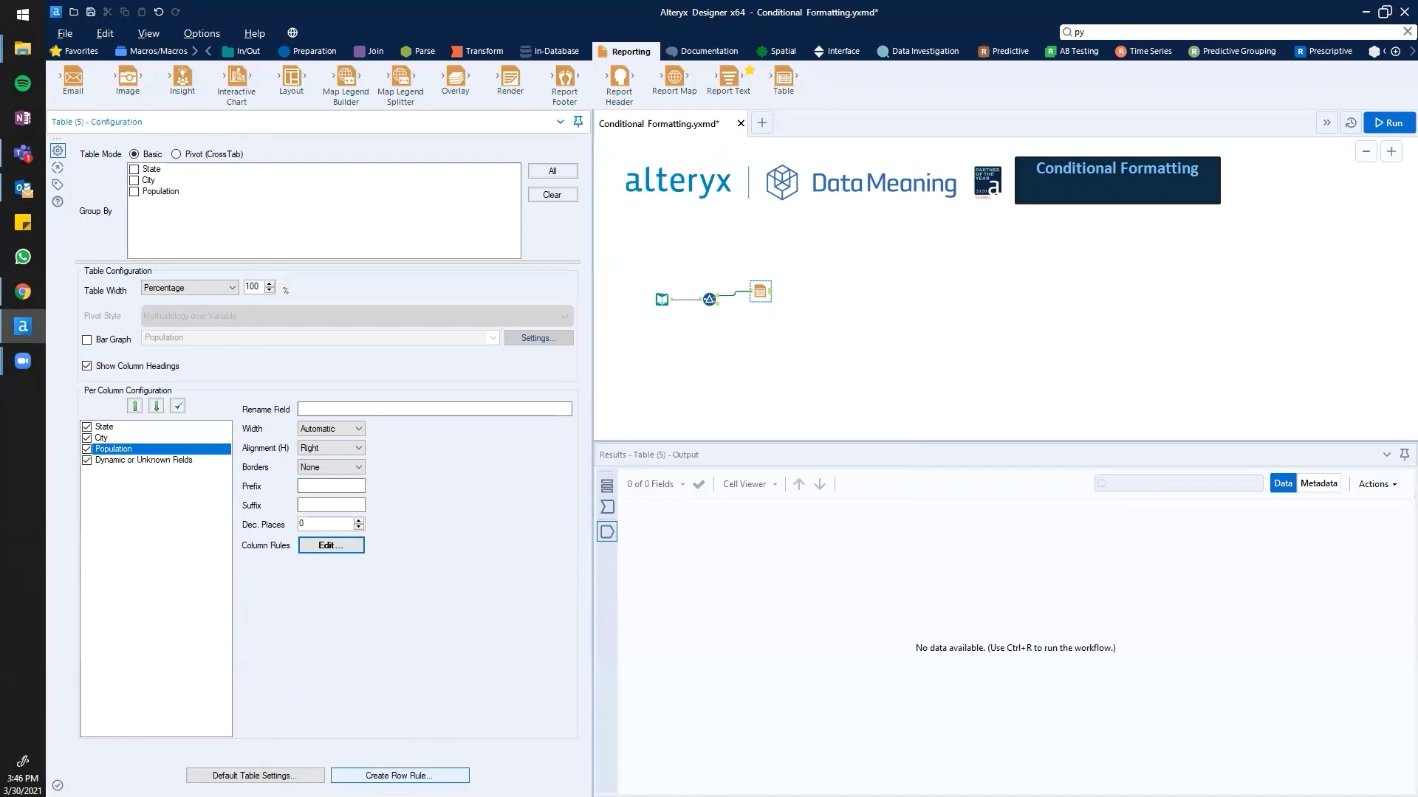
left_click(400, 775)
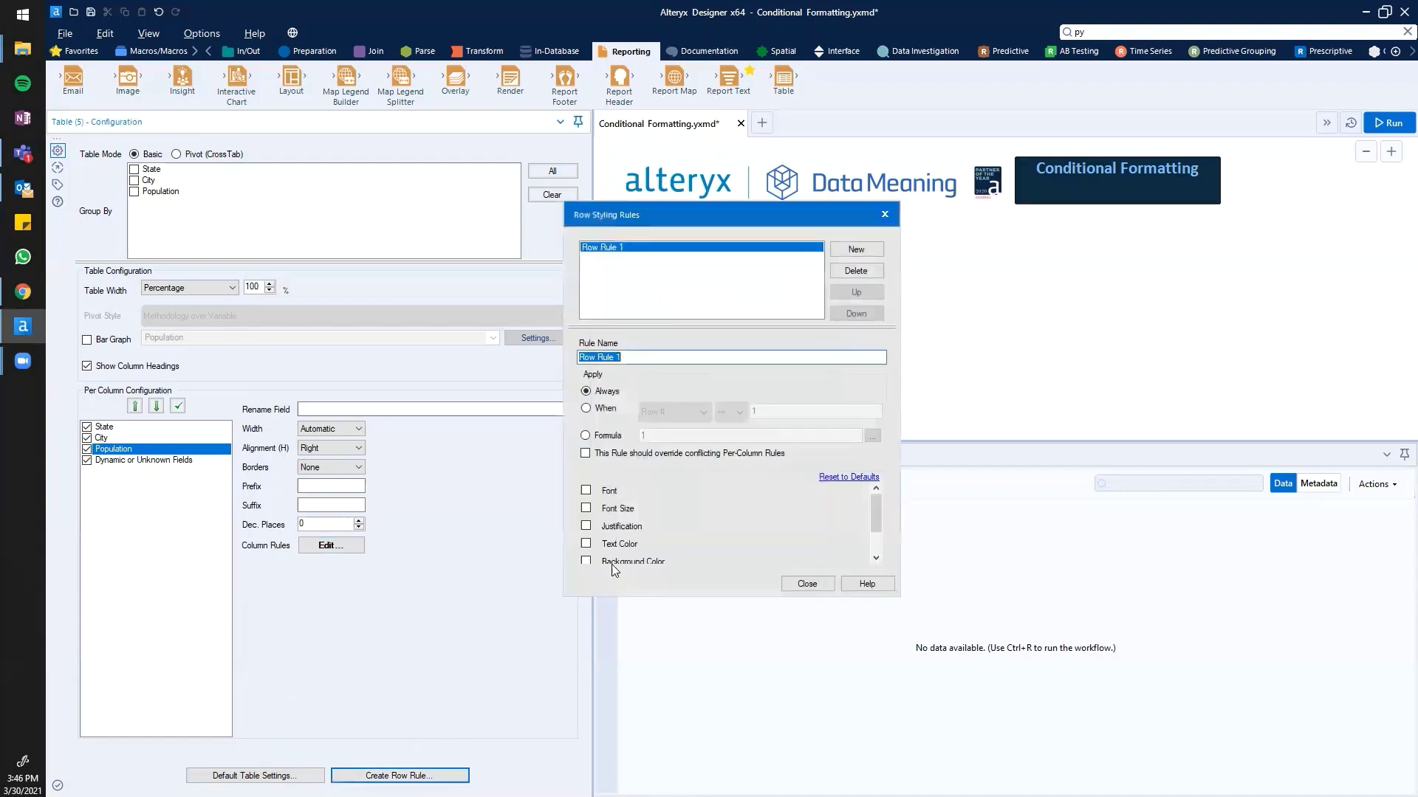
Make the row rule apply when City == New York.
left_click(607, 409)
left_click(688, 414)
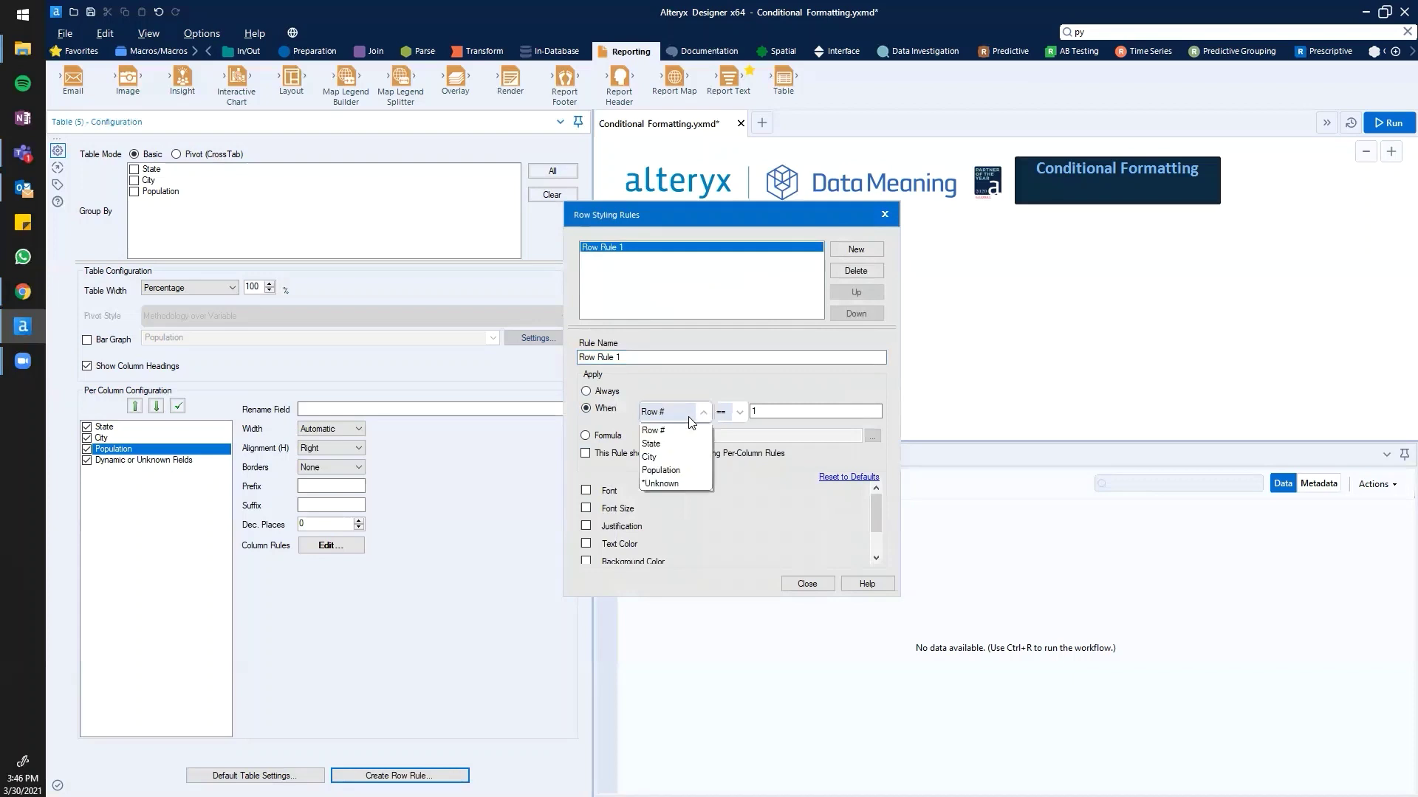
left_click(669, 457)
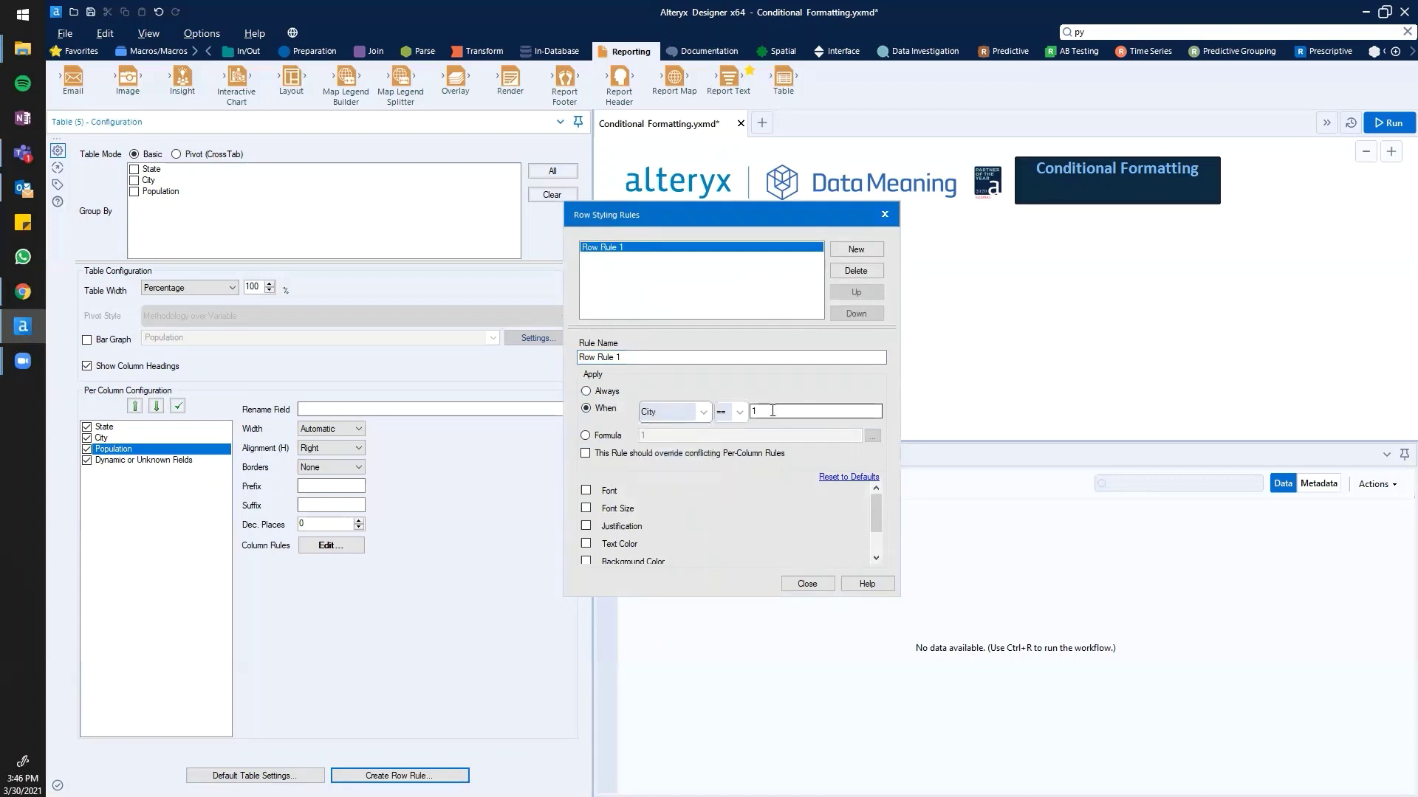
type("New ")
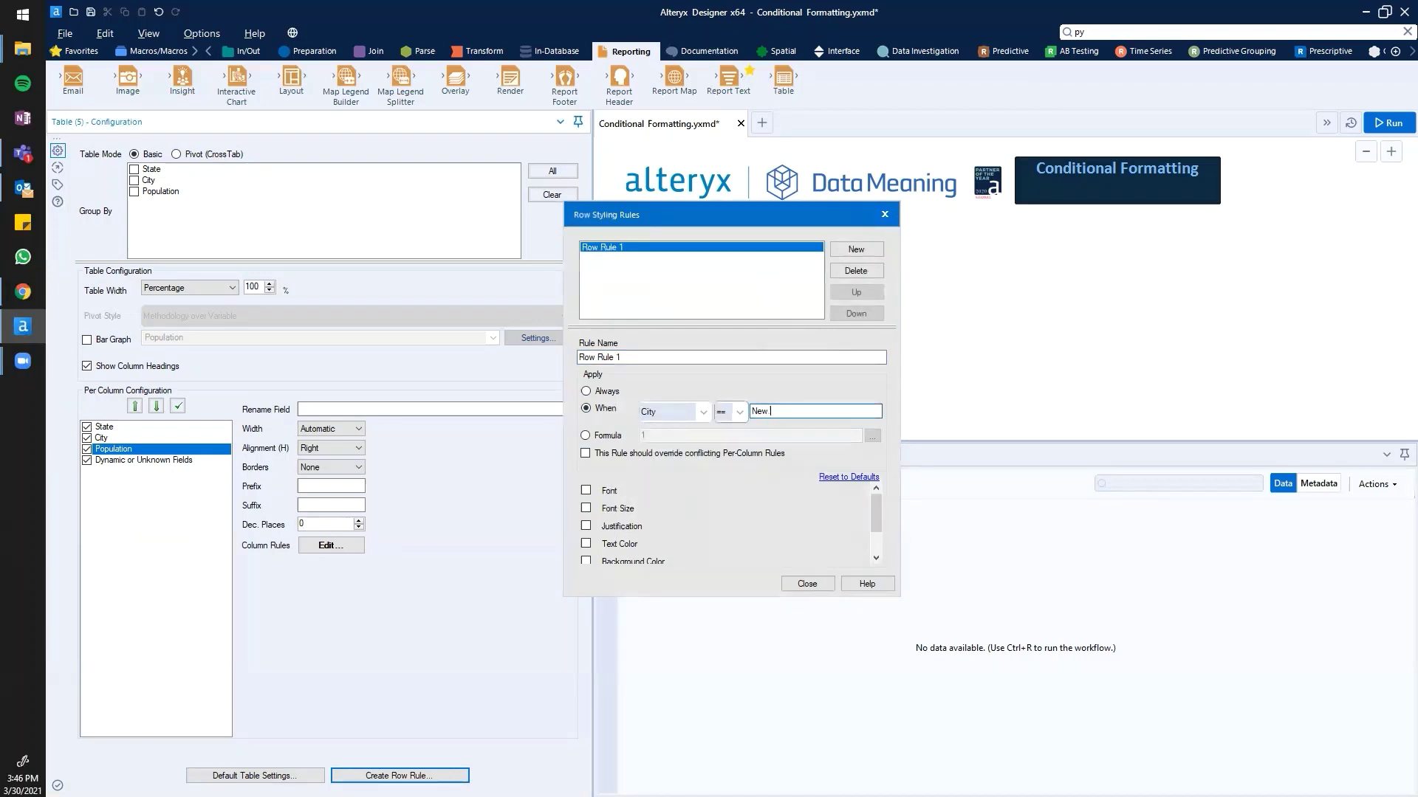
type("York")
Style matching rows with 15-point bold Arial in red (R255 G100 B100) text.
left_click(587, 508)
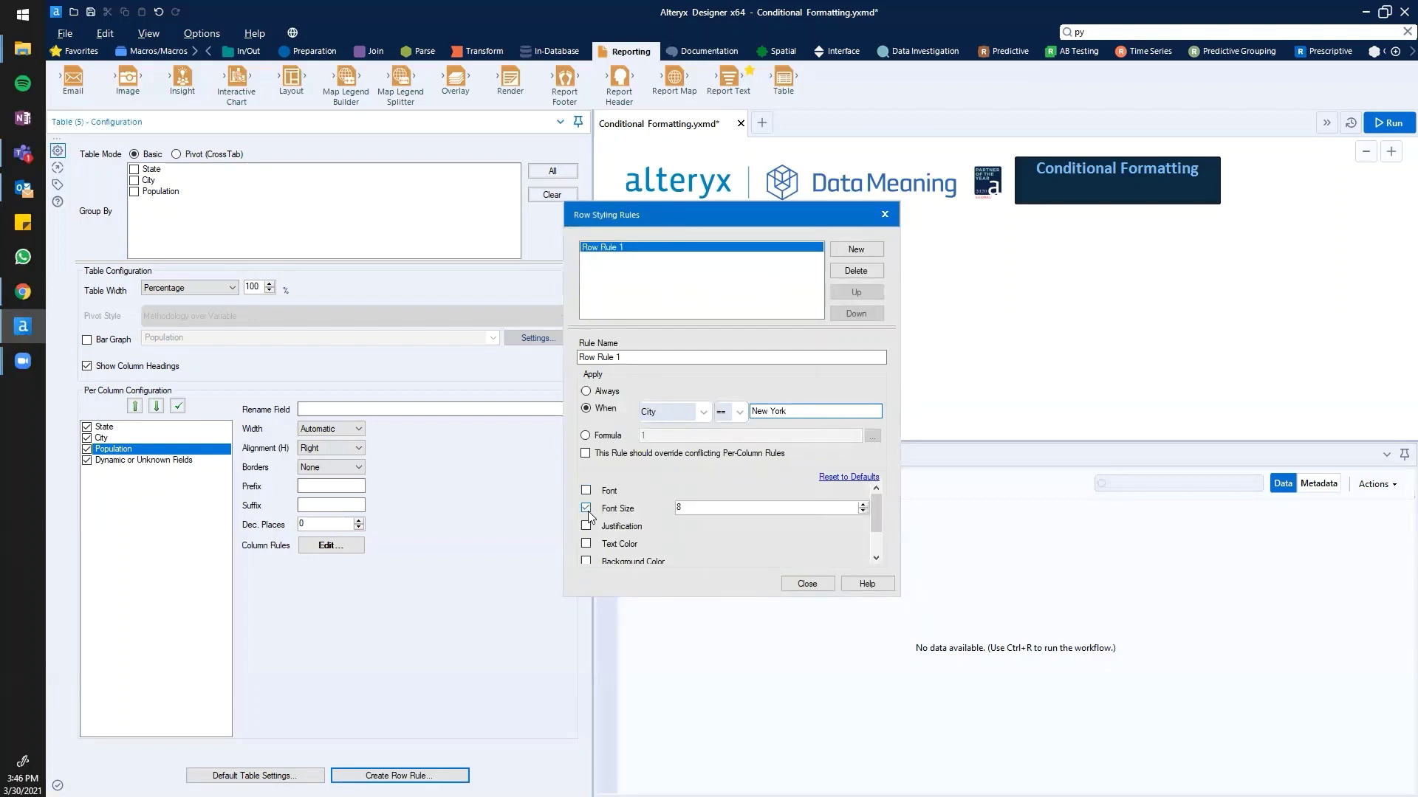
left_click(862, 505)
left_click(862, 505)
left_click(862, 505)
left_click(862, 505)
left_click(862, 505)
left_click_drag(876, 516, 877, 528)
left_click(586, 516)
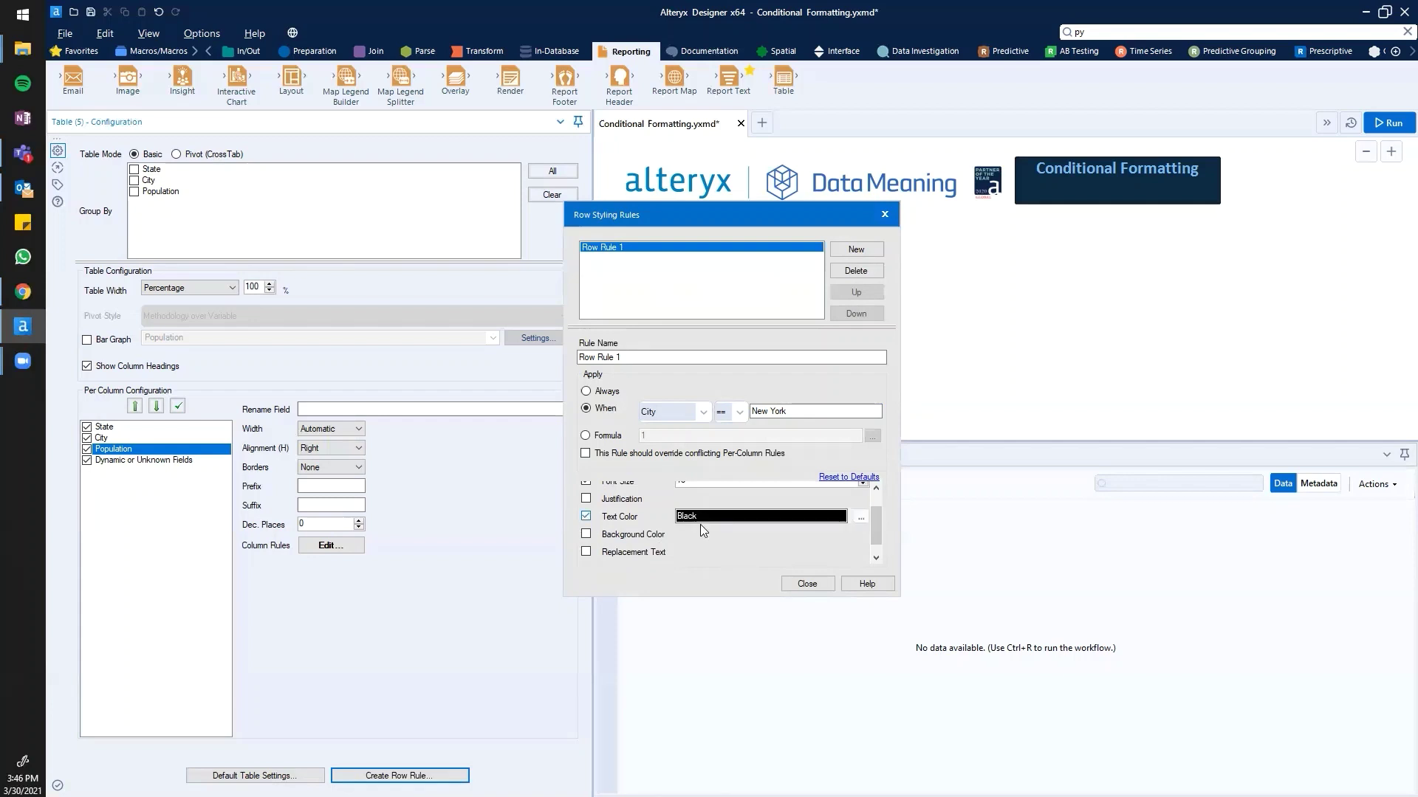
left_click(860, 517)
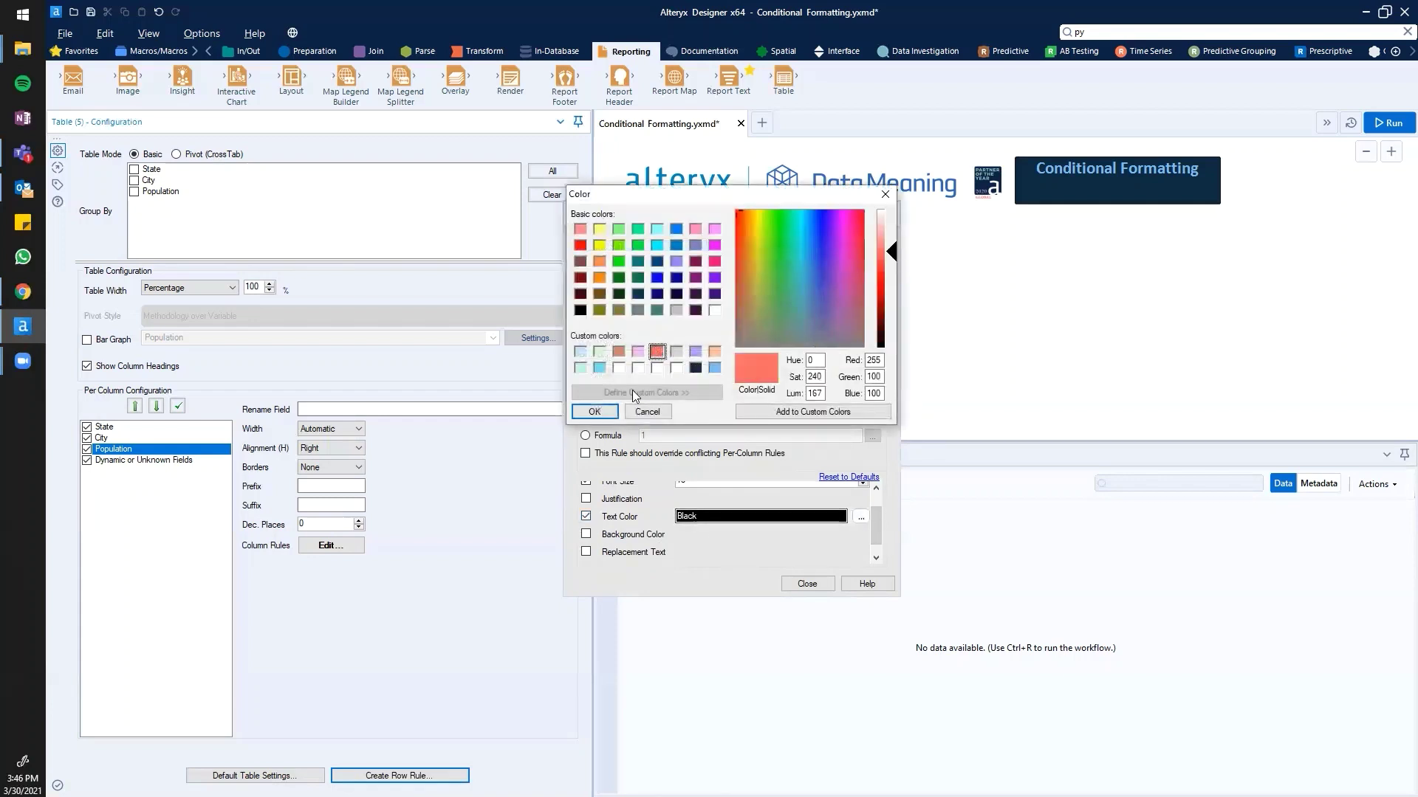
left_click(594, 412)
scroll(876, 512, "up", 2)
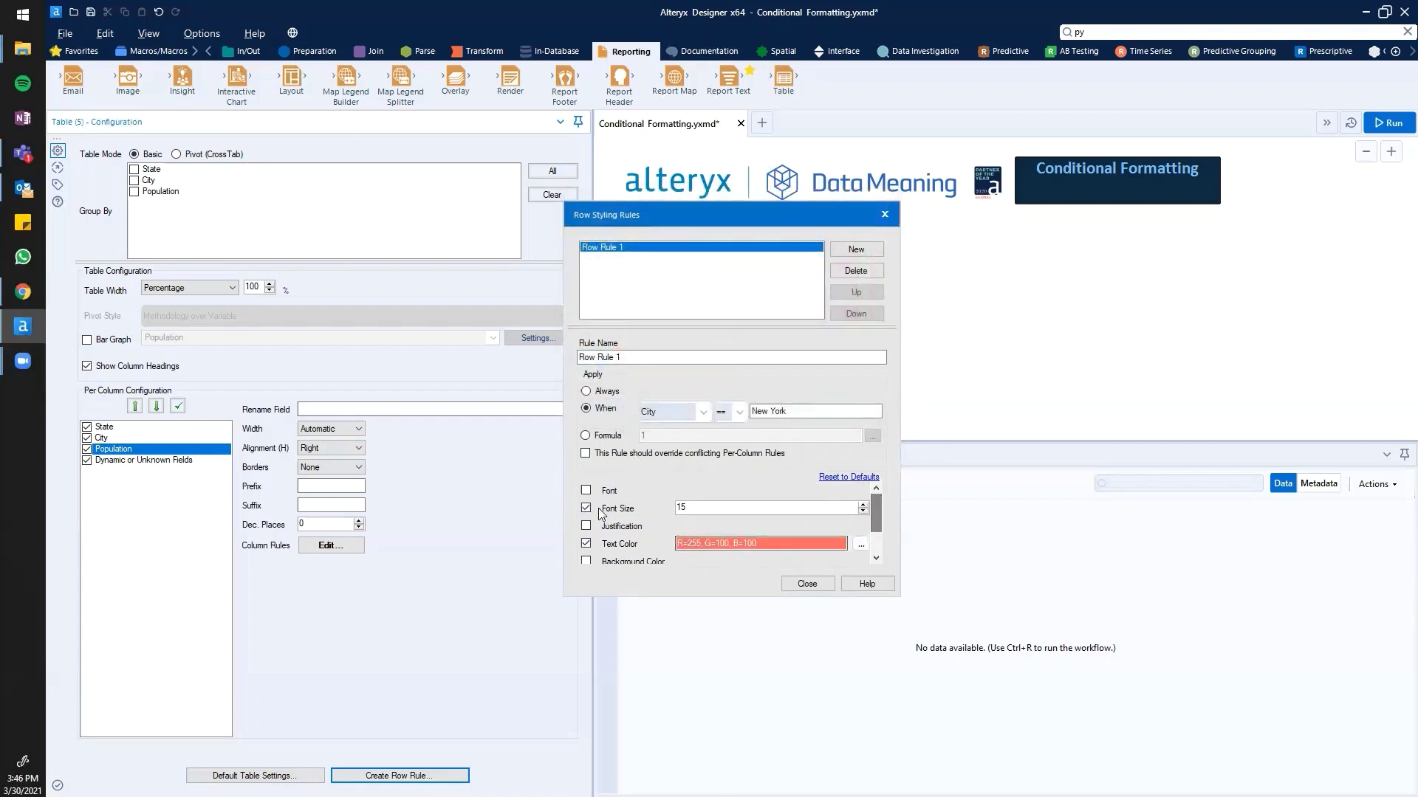
left_click(586, 490)
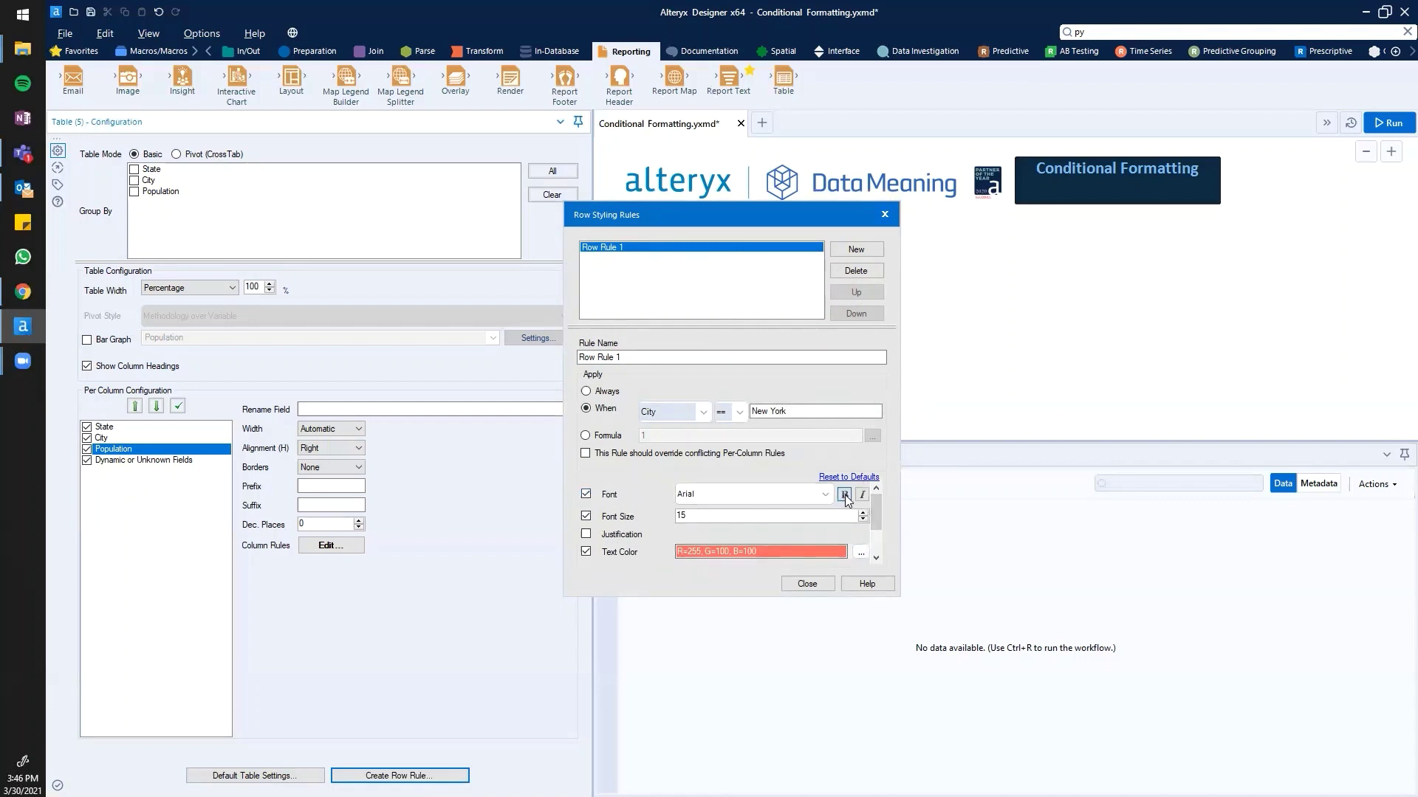
left_click(807, 584)
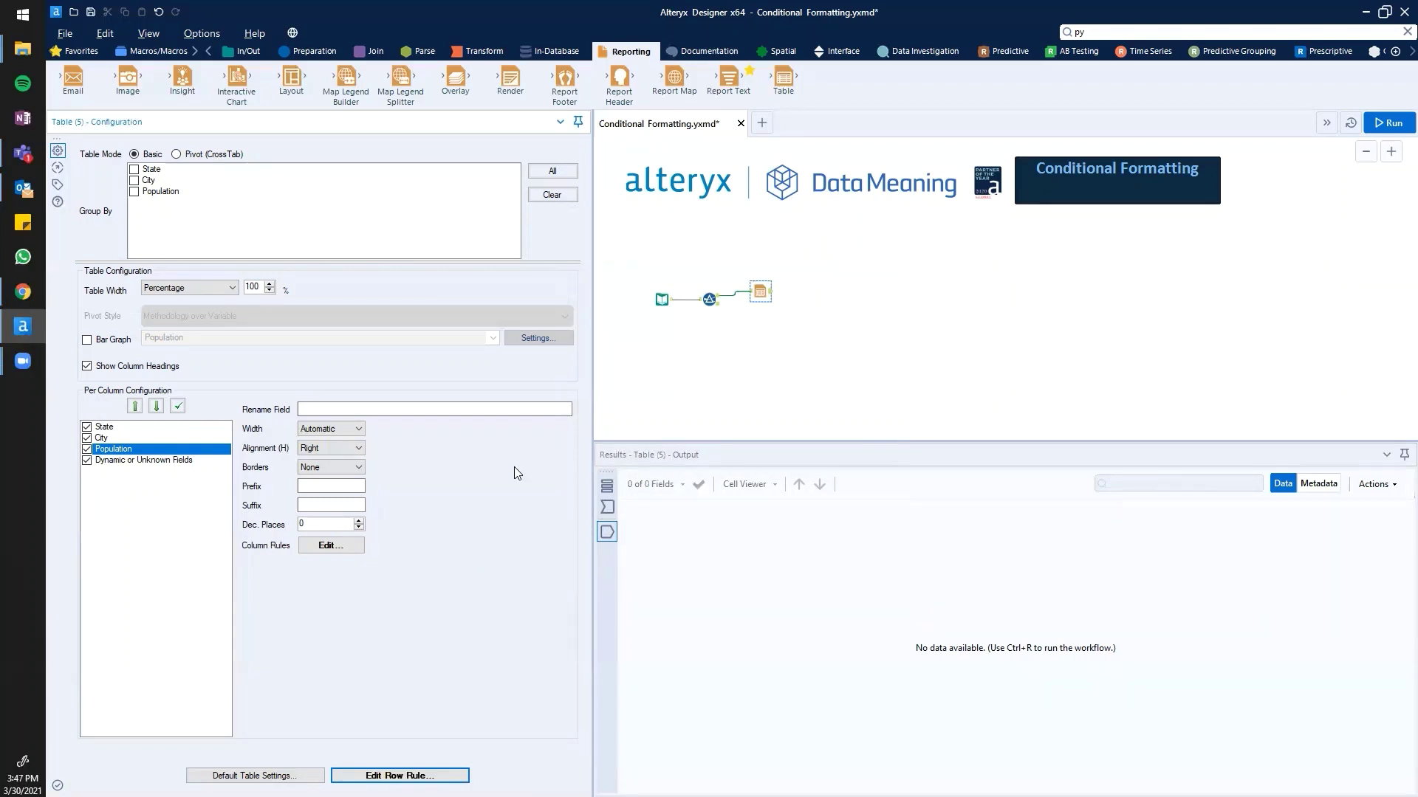
Place a Render tool after Table, outputting a Temporary Excel 2007 Spreadsheet.
left_click(473, 409)
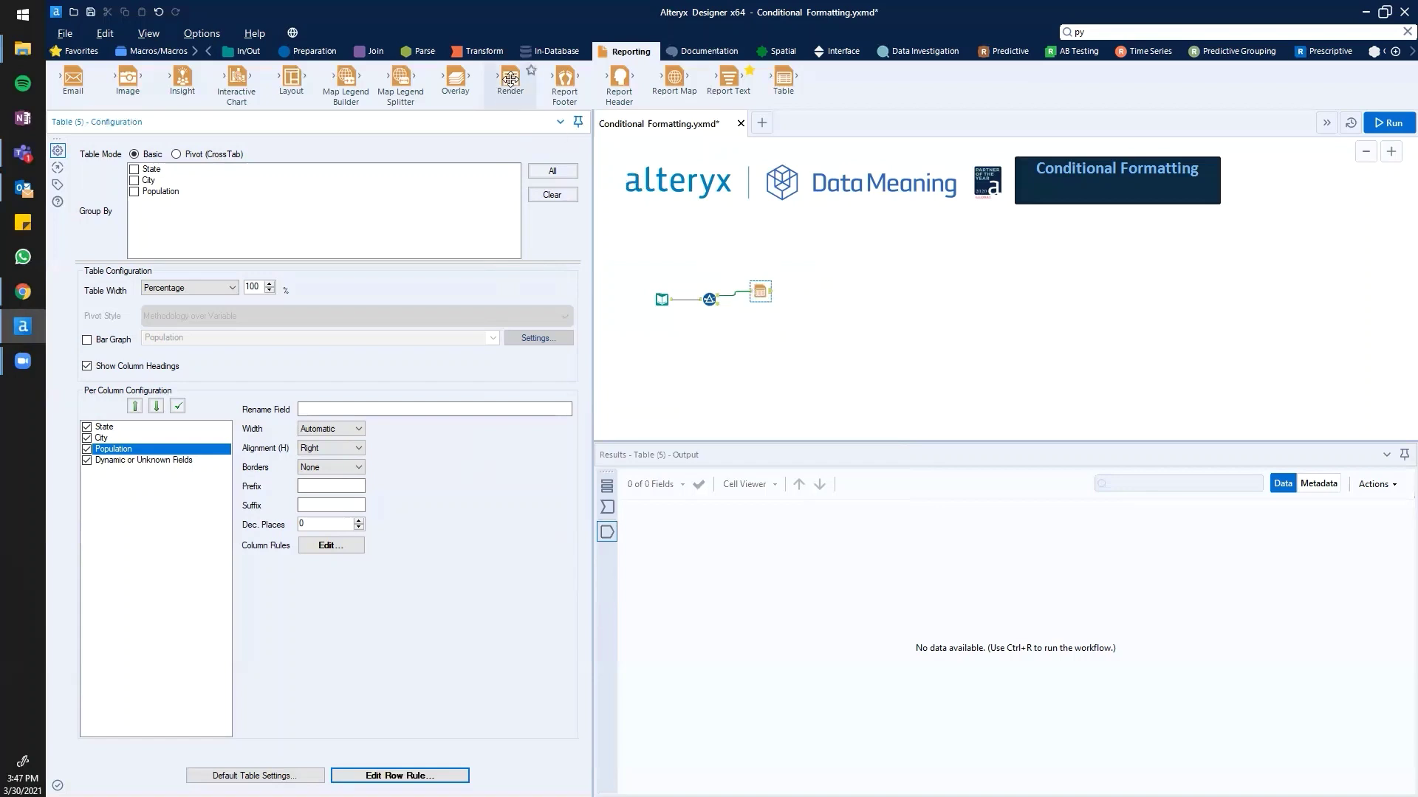
left_click_drag(510, 78, 808, 295)
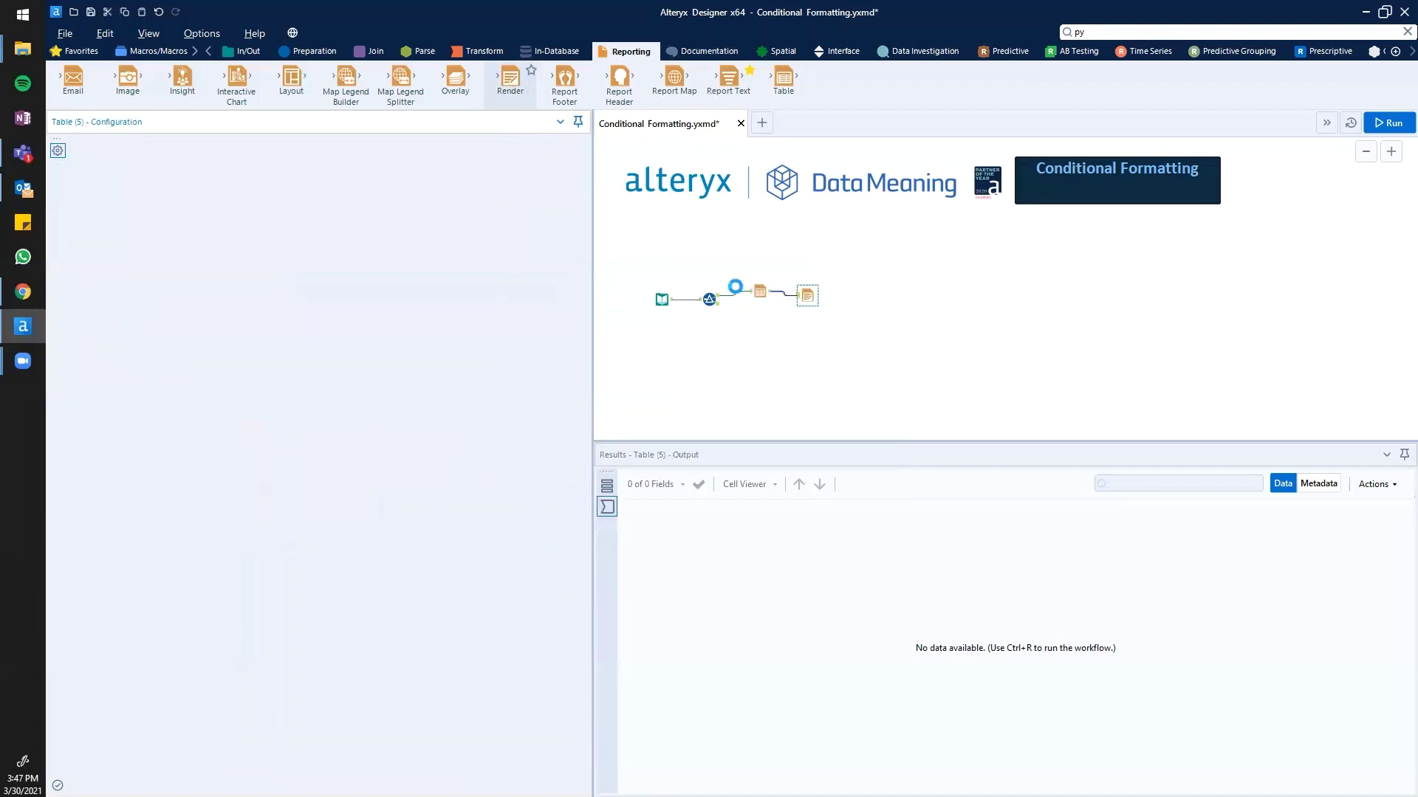
left_click(372, 170)
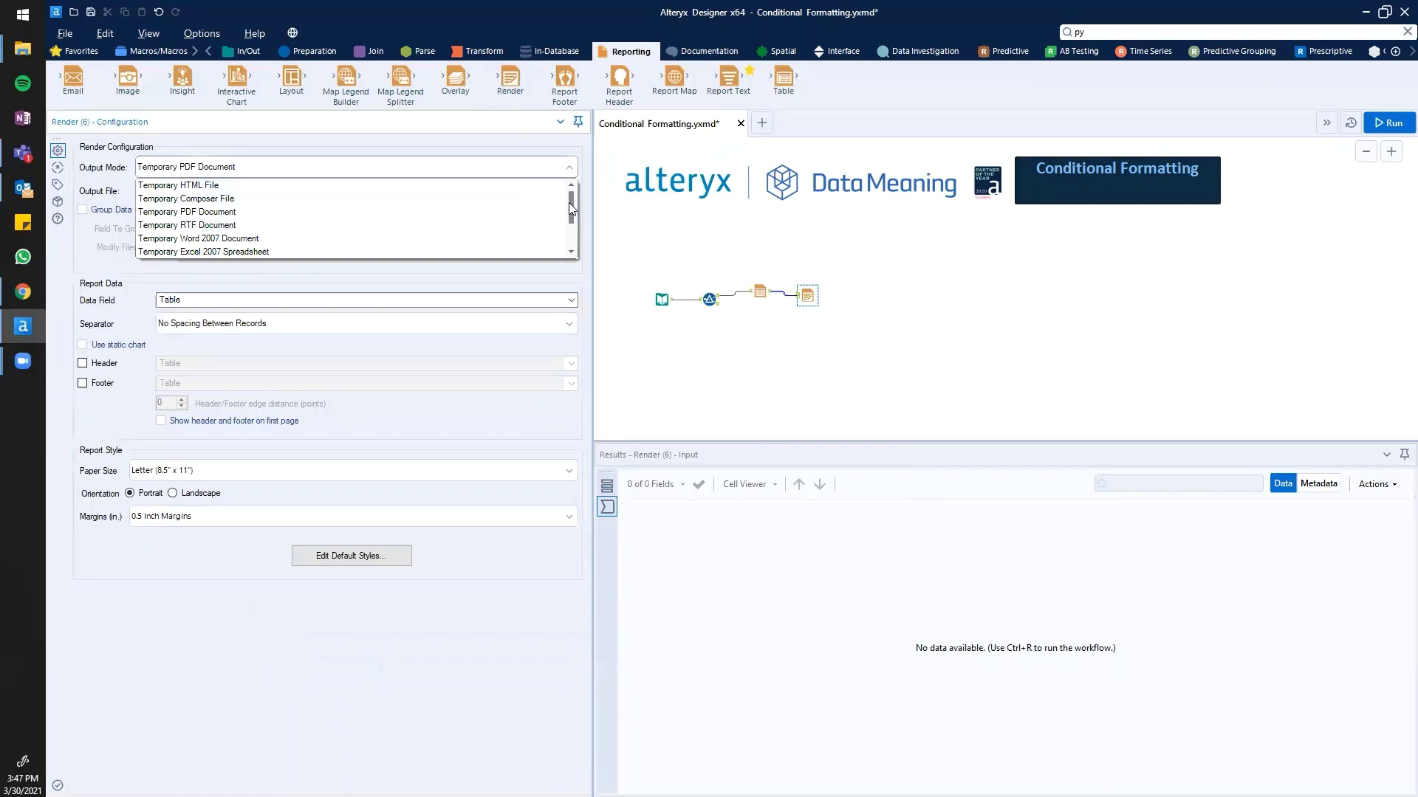
left_click_drag(570, 211, 573, 235)
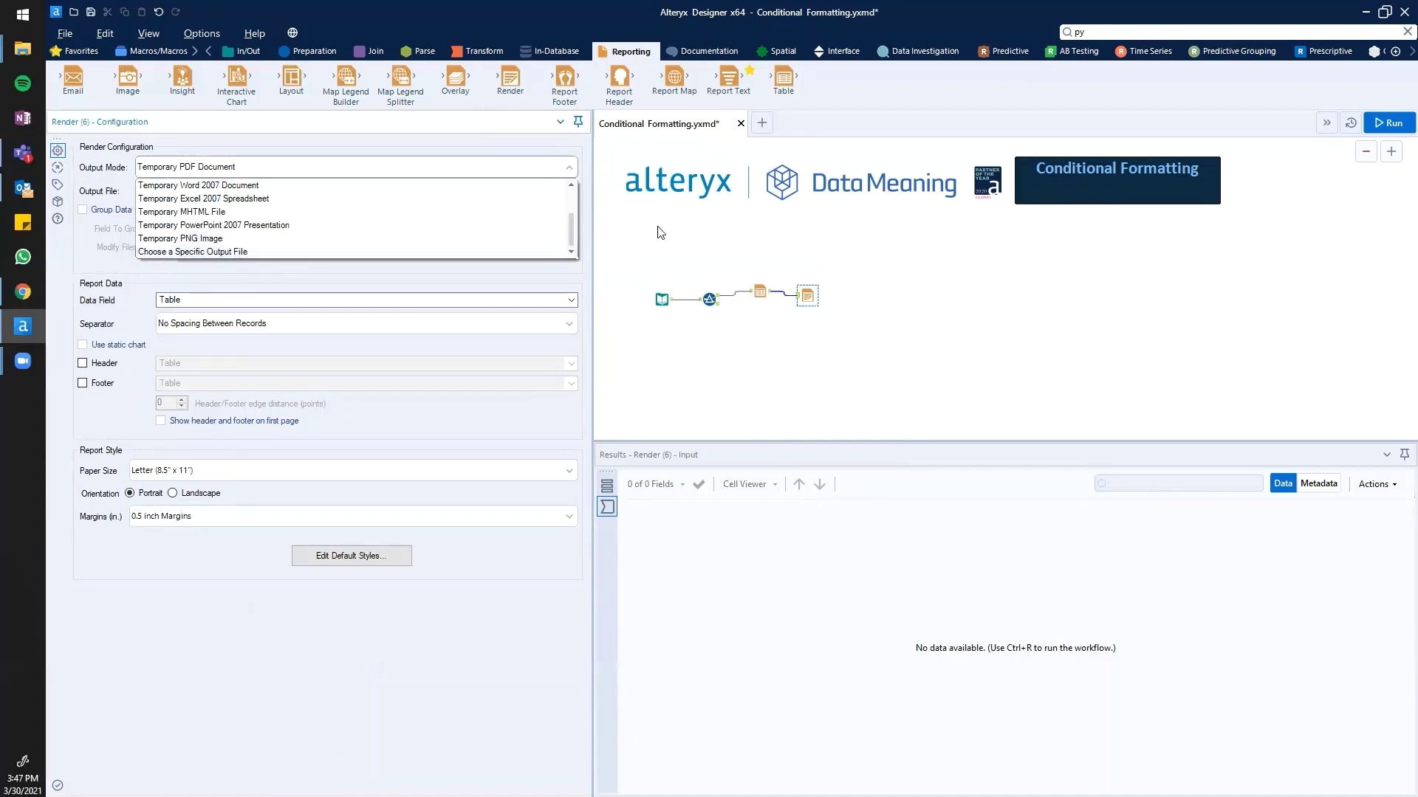
left_click_drag(571, 220, 571, 208)
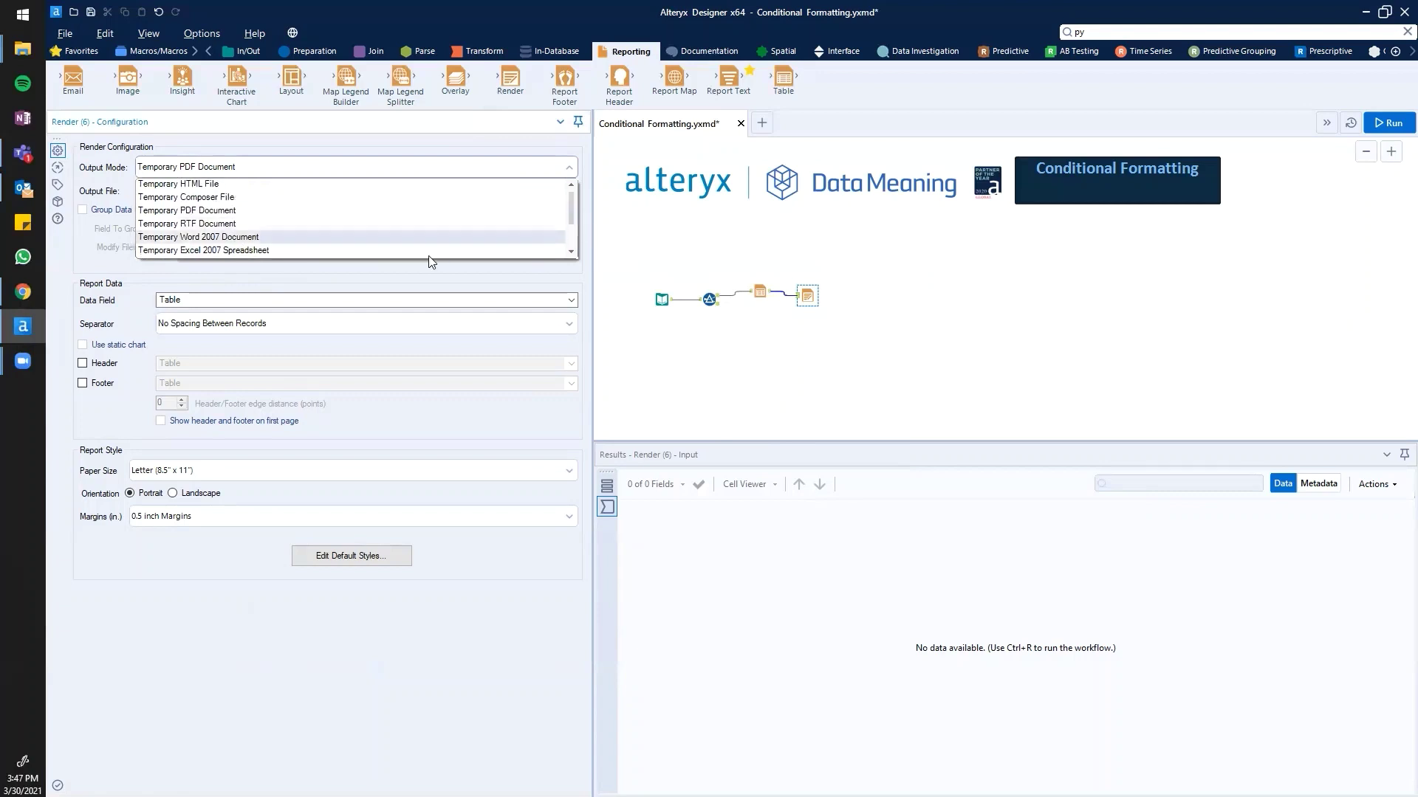
left_click(216, 250)
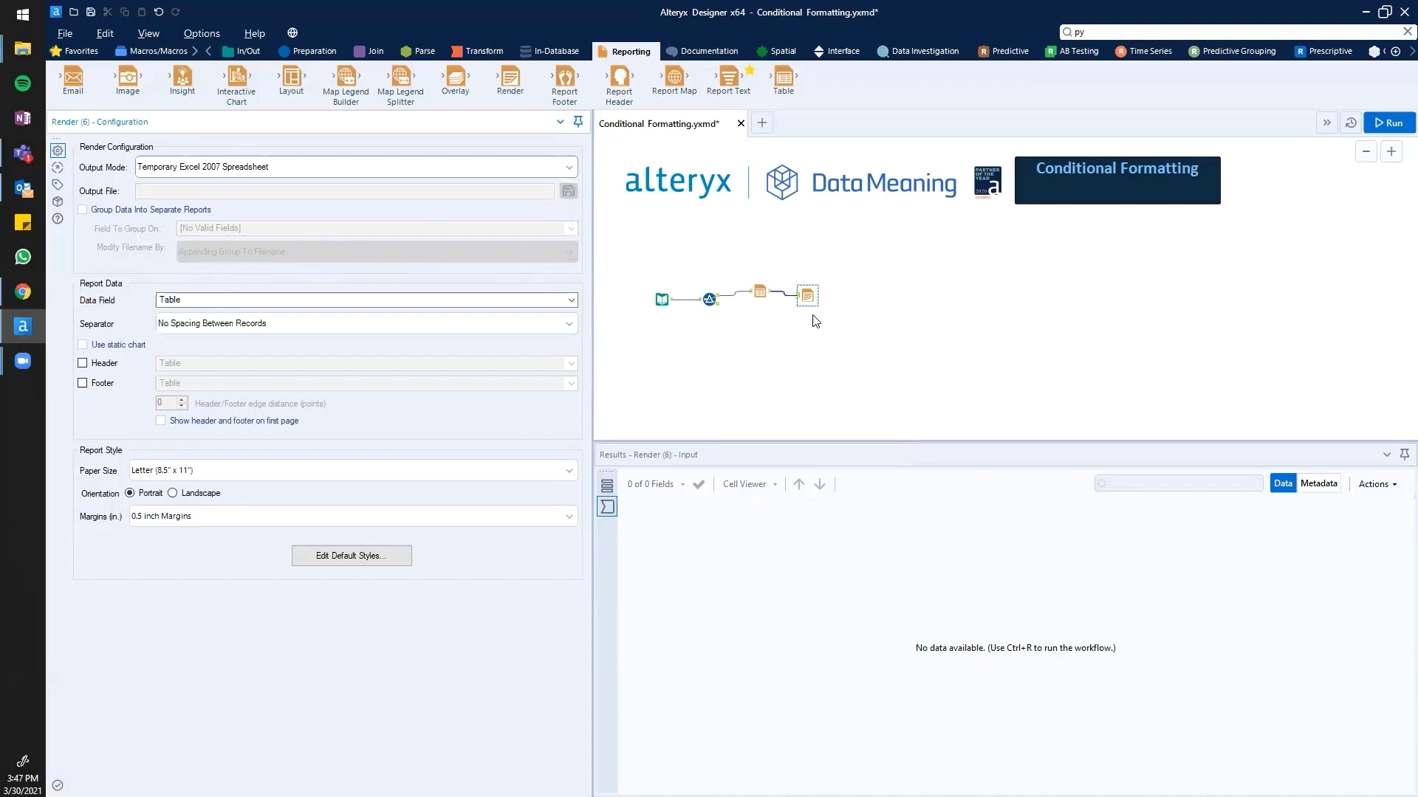
Run the workflow and open the generated .xlsx from the Render tool's results.
left_click(1386, 124)
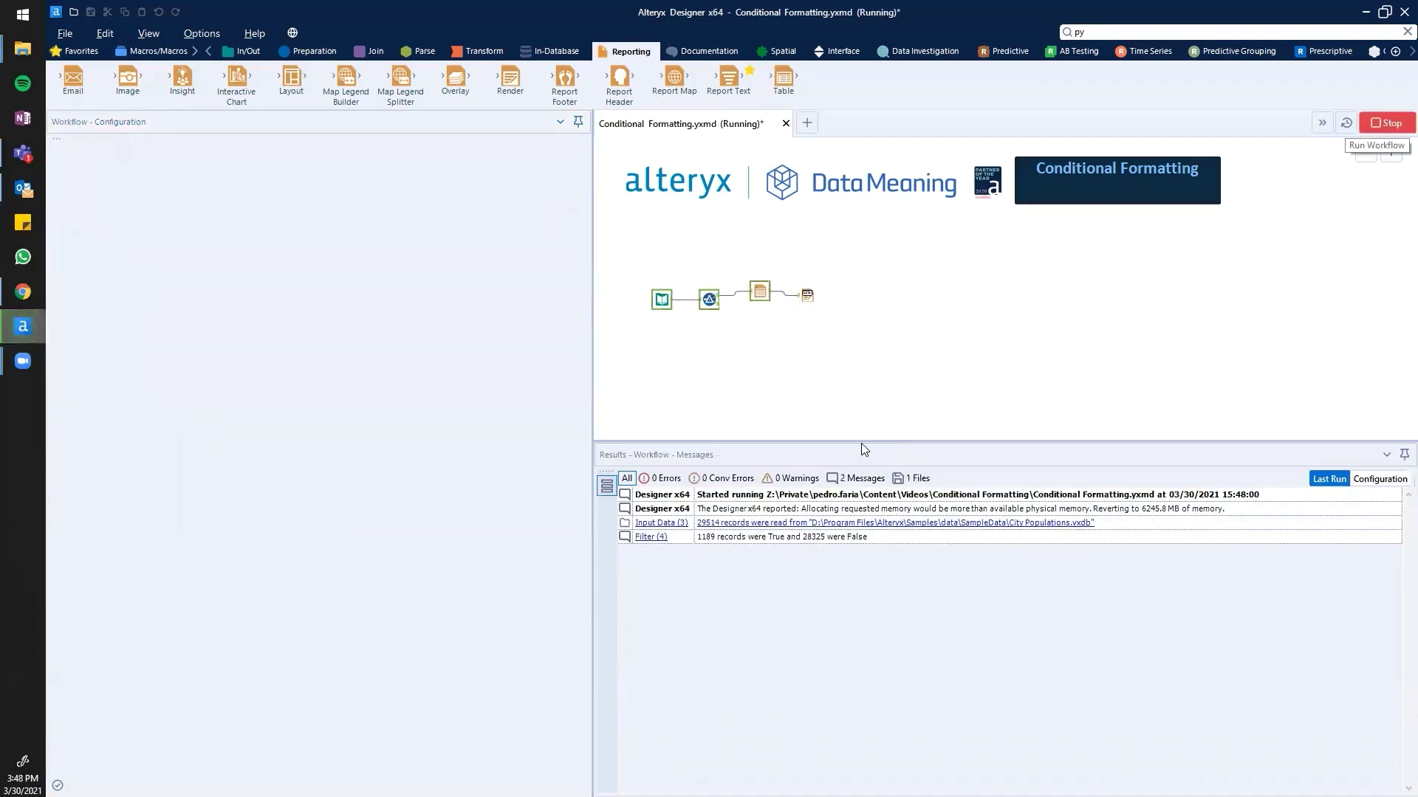
left_click(808, 296)
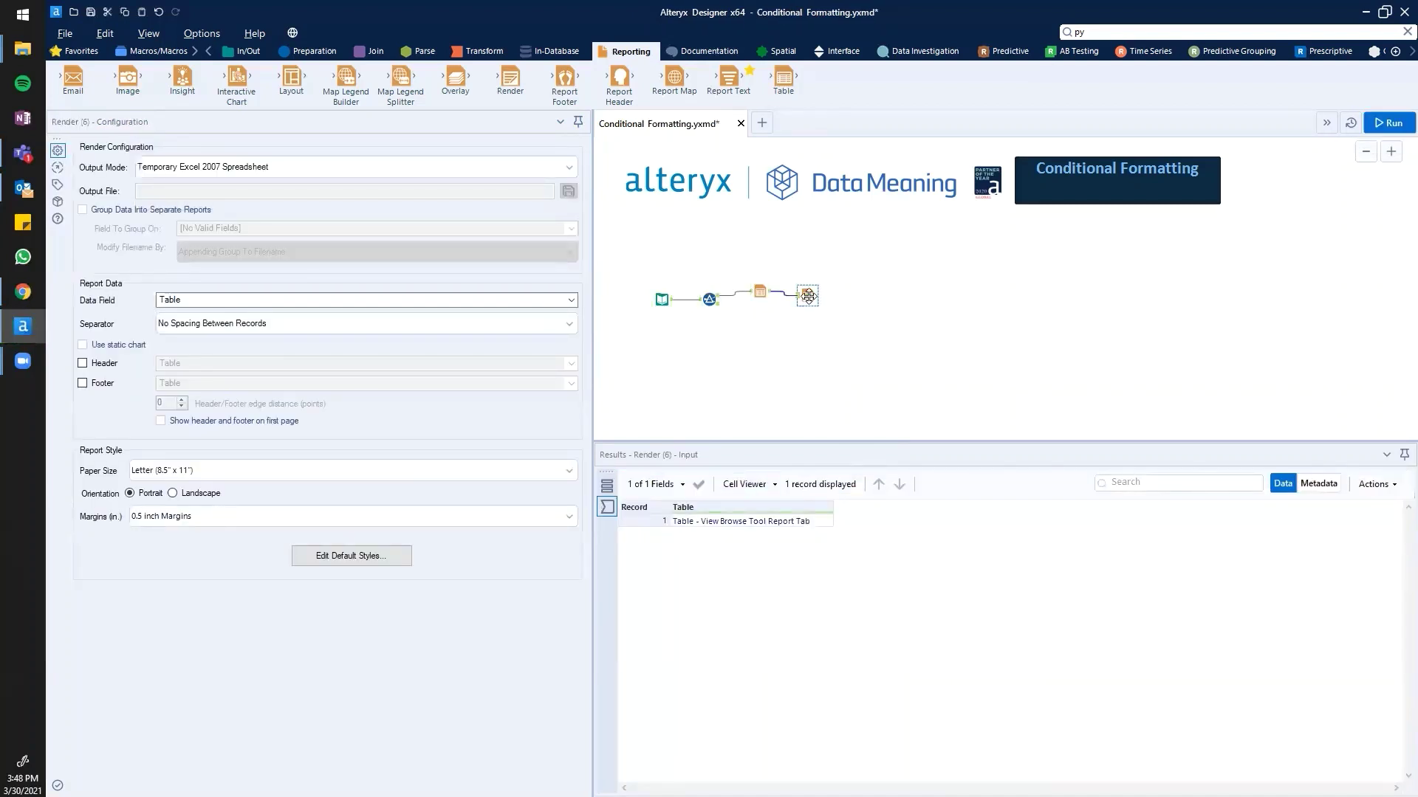
left_click(753, 498)
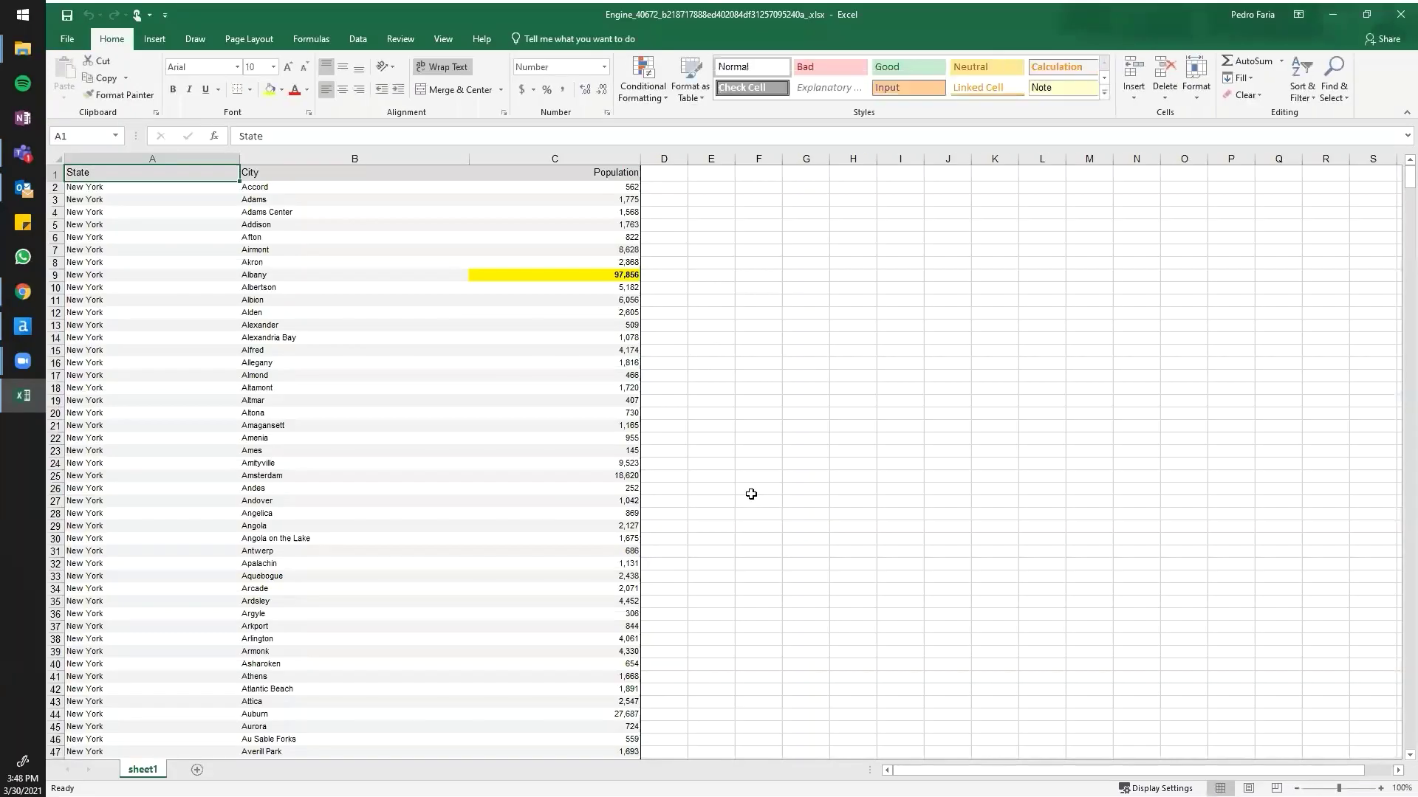
Add filter dropdowns to the State, City and Population headers in A1:C1.
left_click(622, 275)
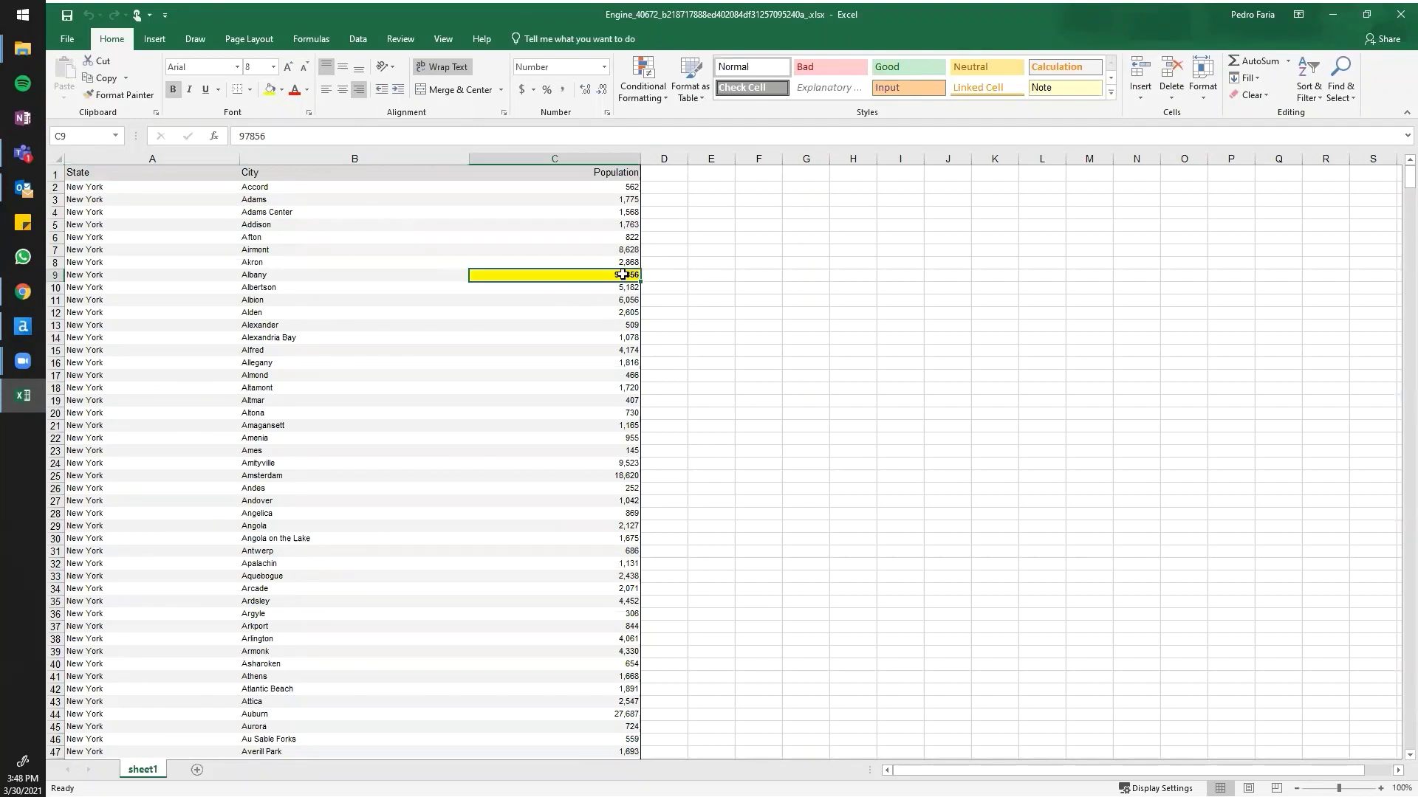
left_click(613, 172)
key("ctrl+shift+Left")
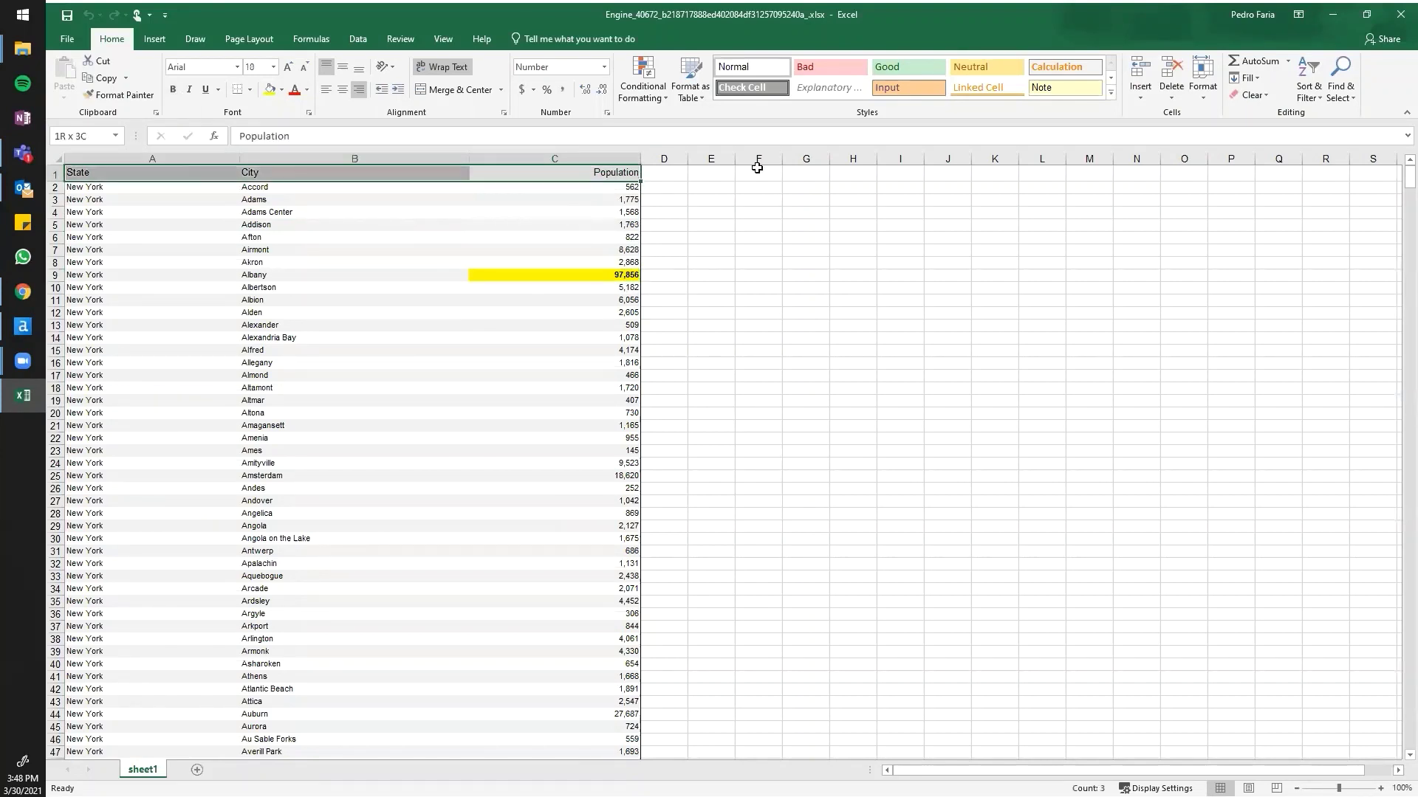
key("alt+a")
key("t")
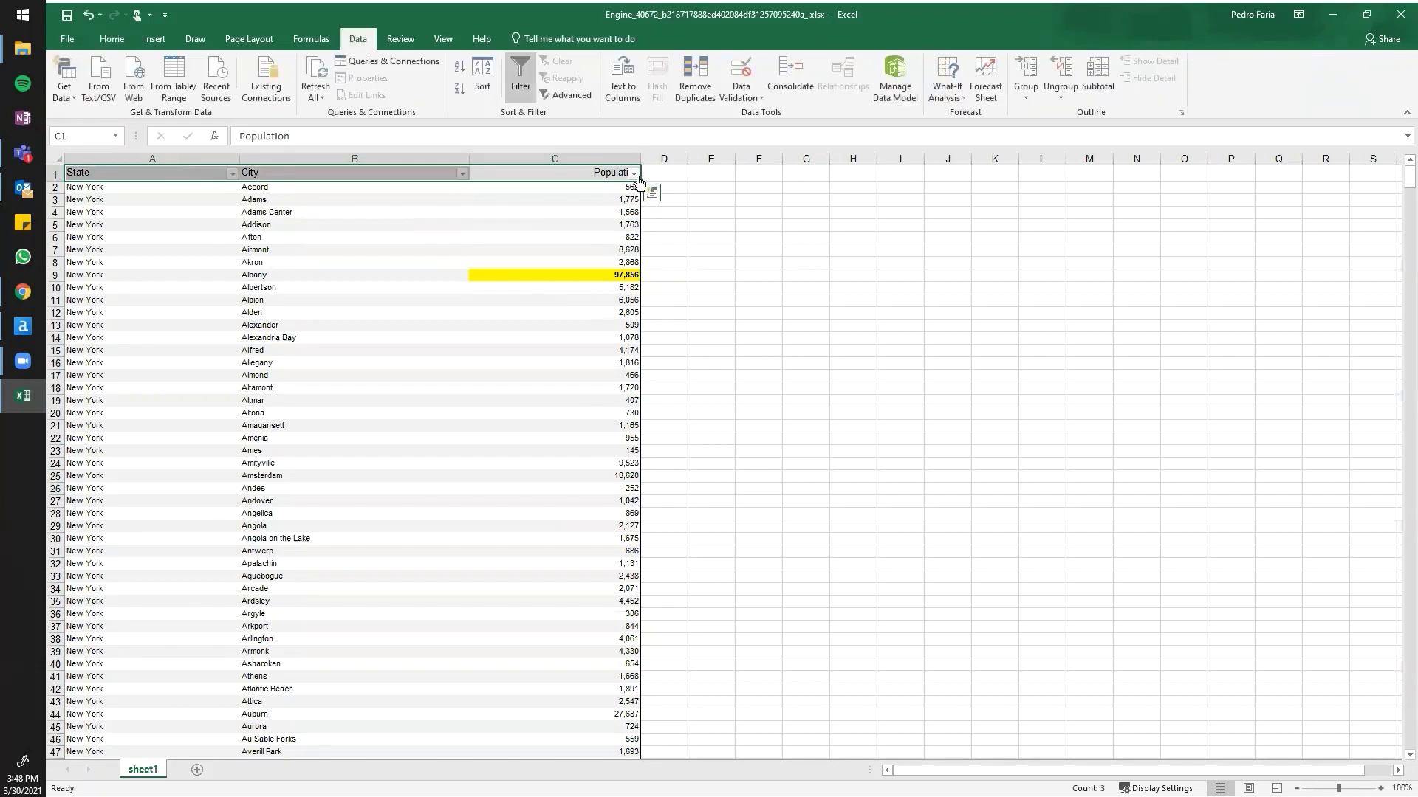
Filter the Population column by yellow cell colour.
left_click(633, 174)
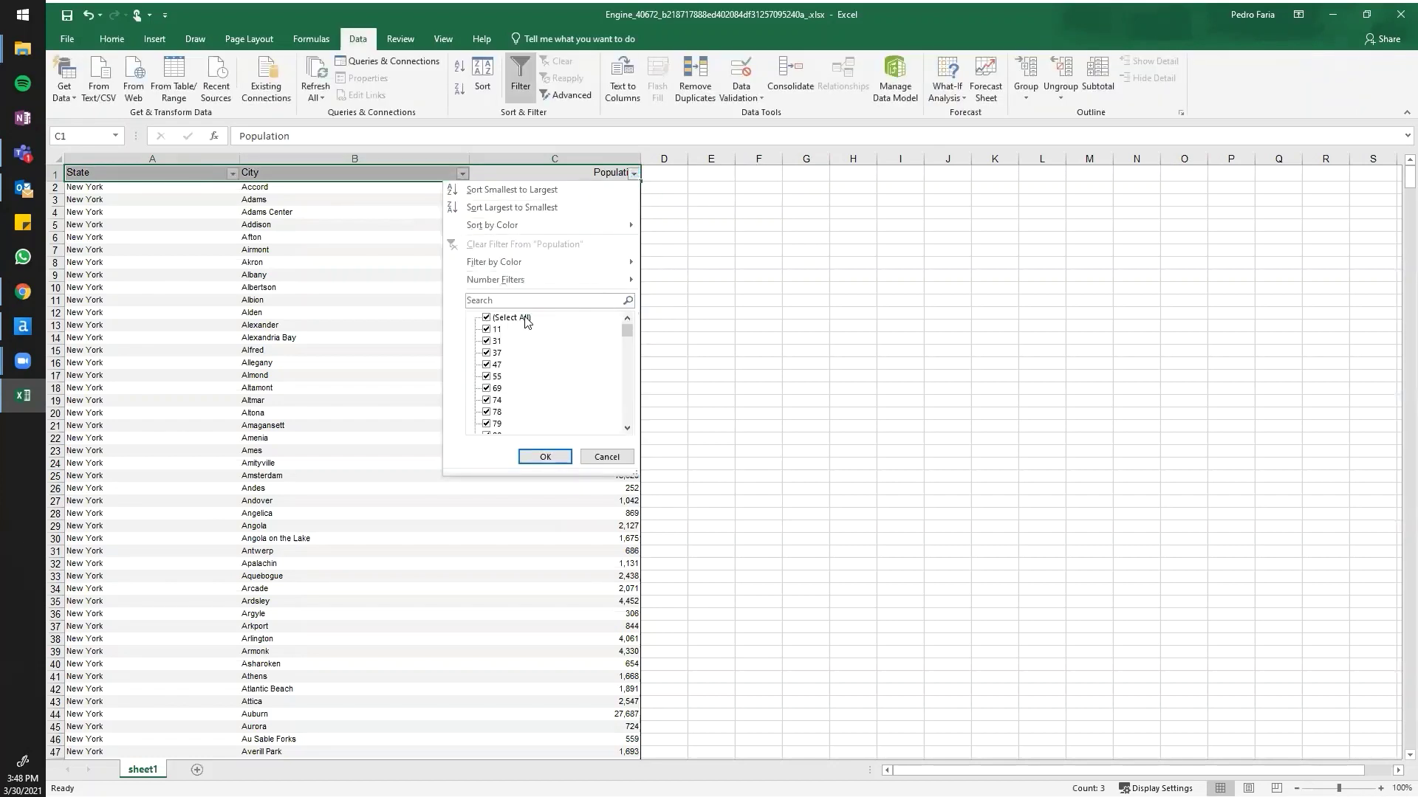
mouse_move(534, 263)
left_click(699, 315)
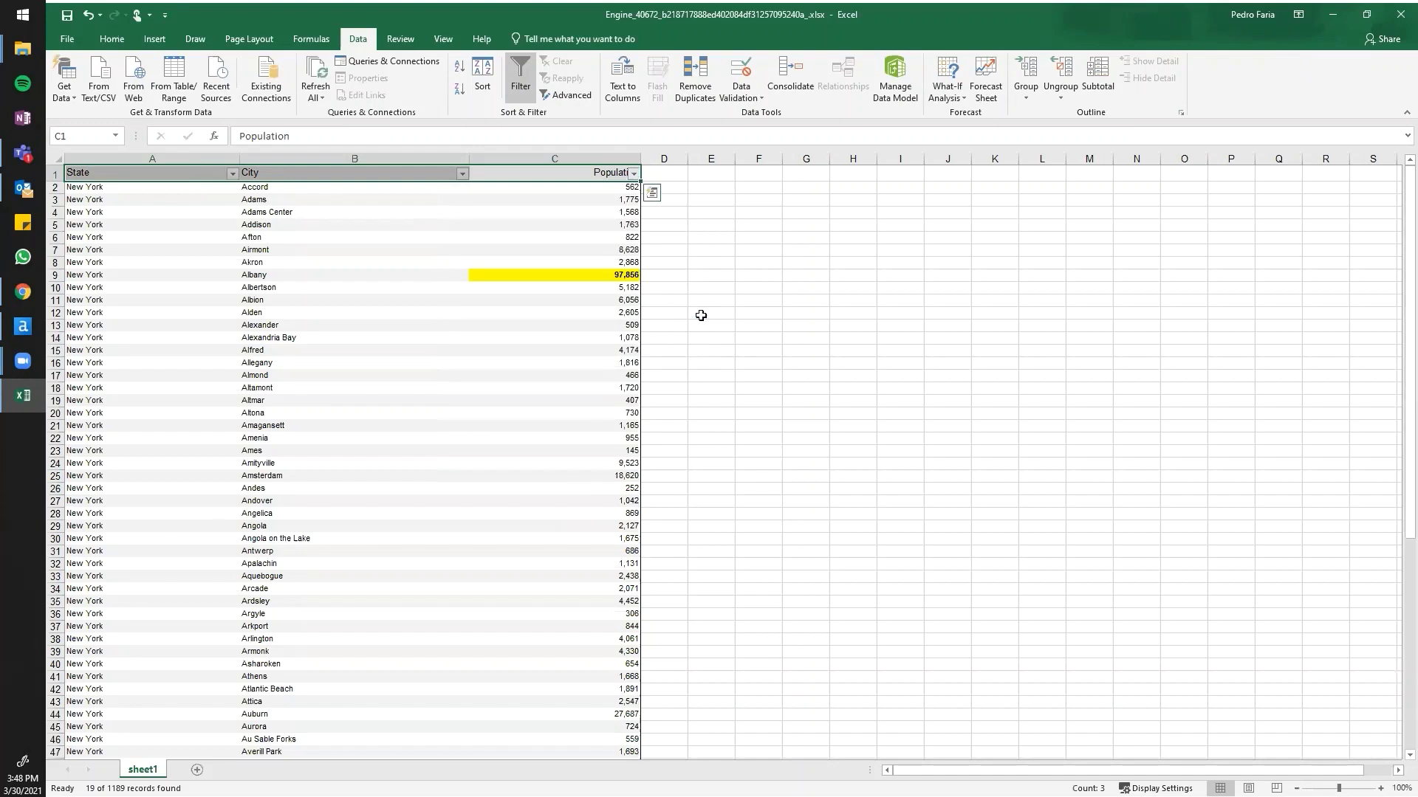
left_click_drag(628, 189, 636, 425)
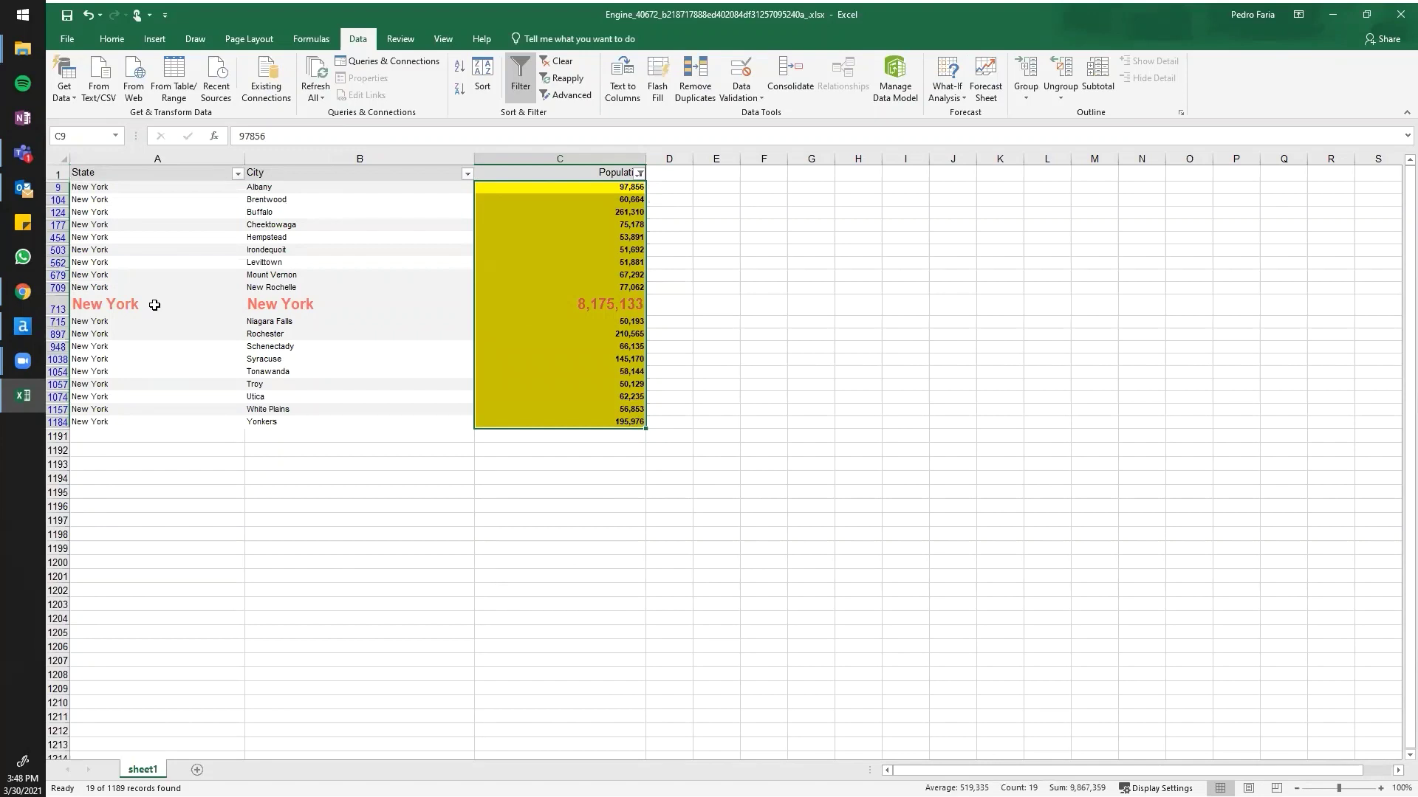
left_click_drag(154, 305, 531, 299)
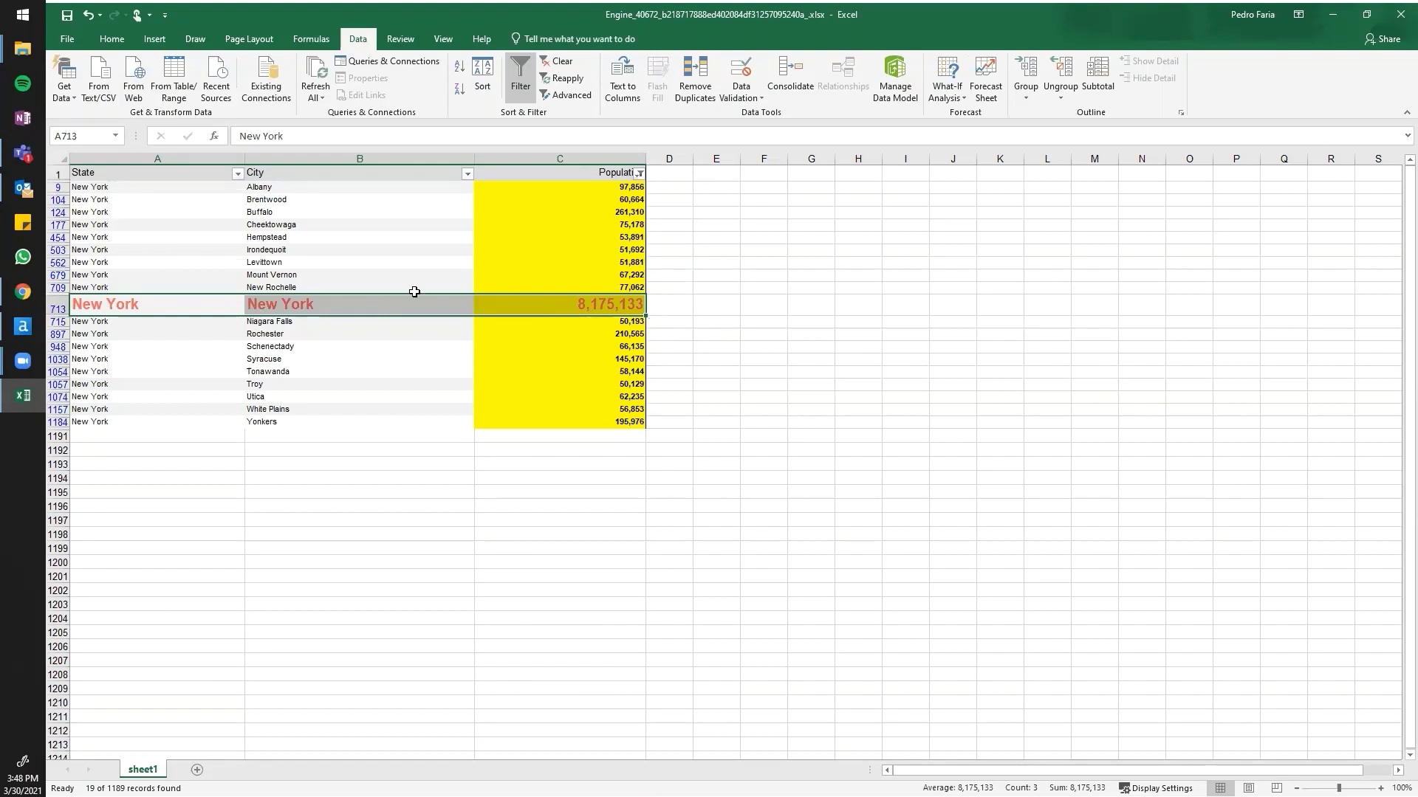
left_click(624, 158)
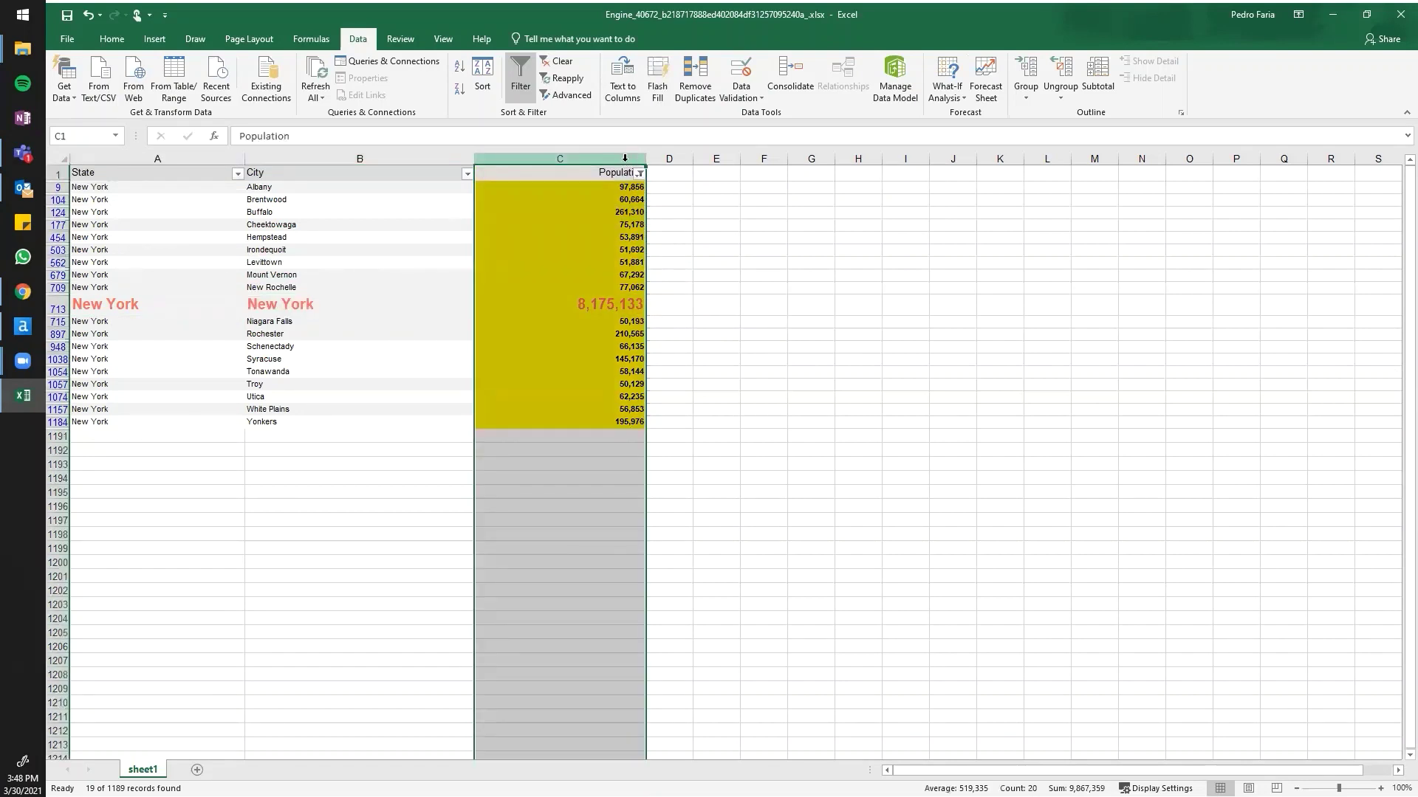
left_click(114, 306)
key("shift+space")
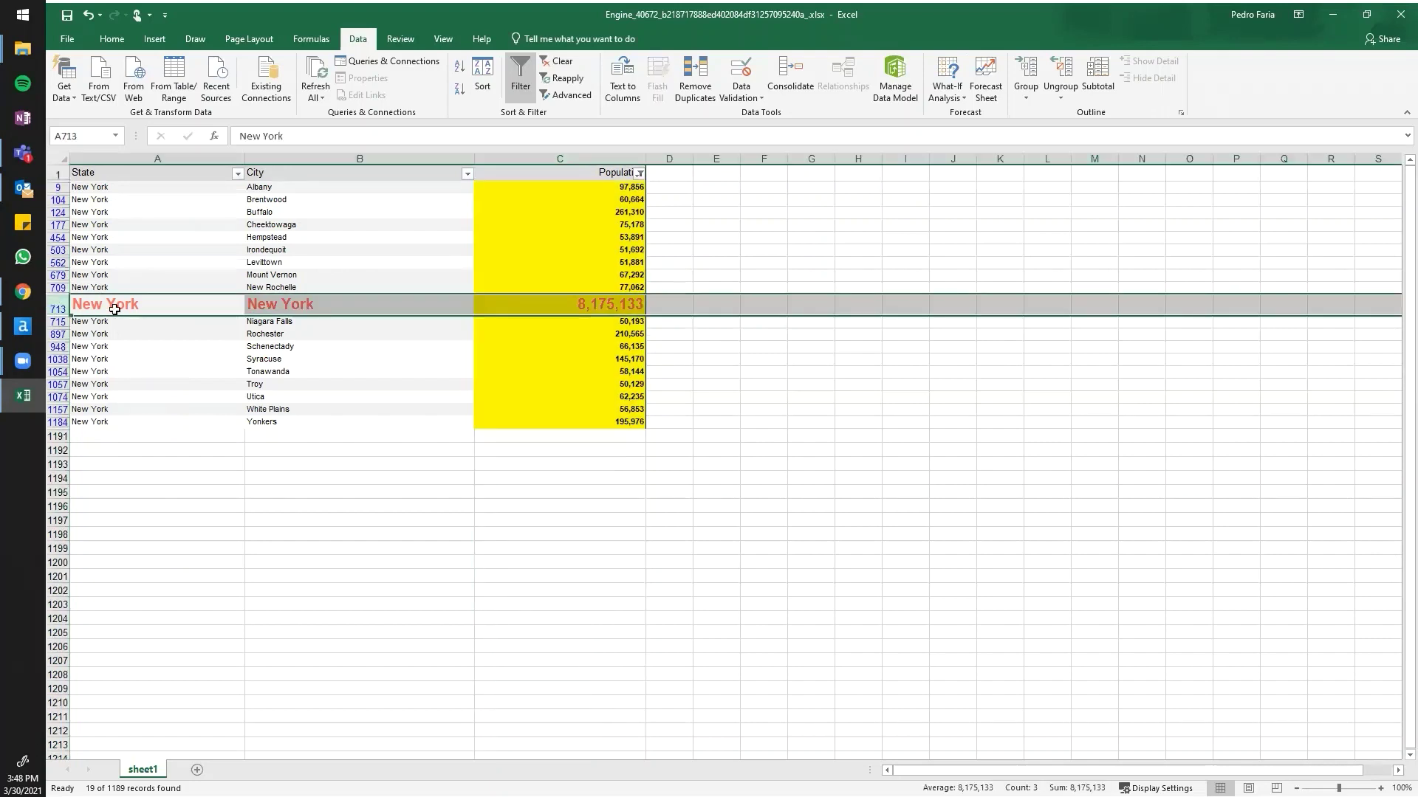
left_click_drag(115, 307, 589, 302)
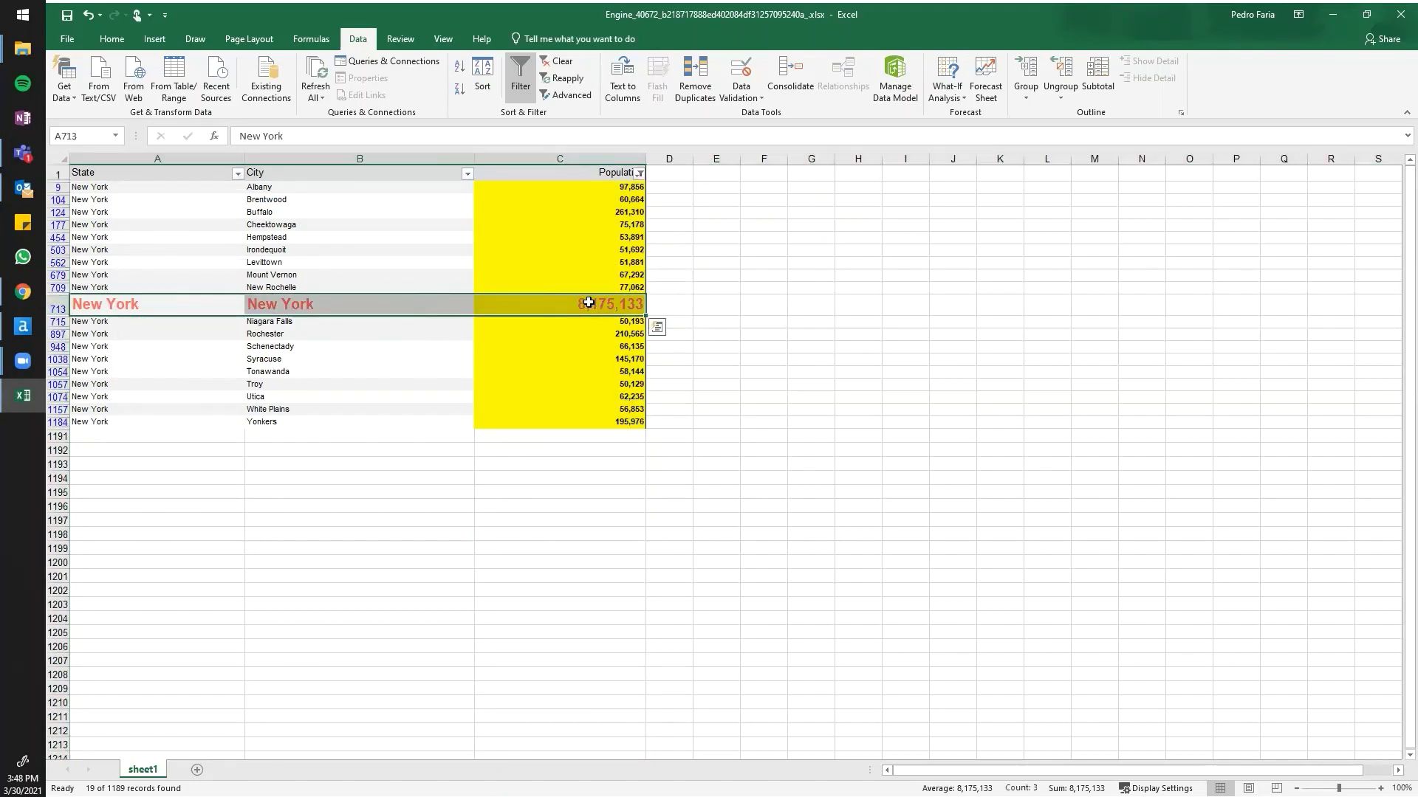
left_click(590, 303)
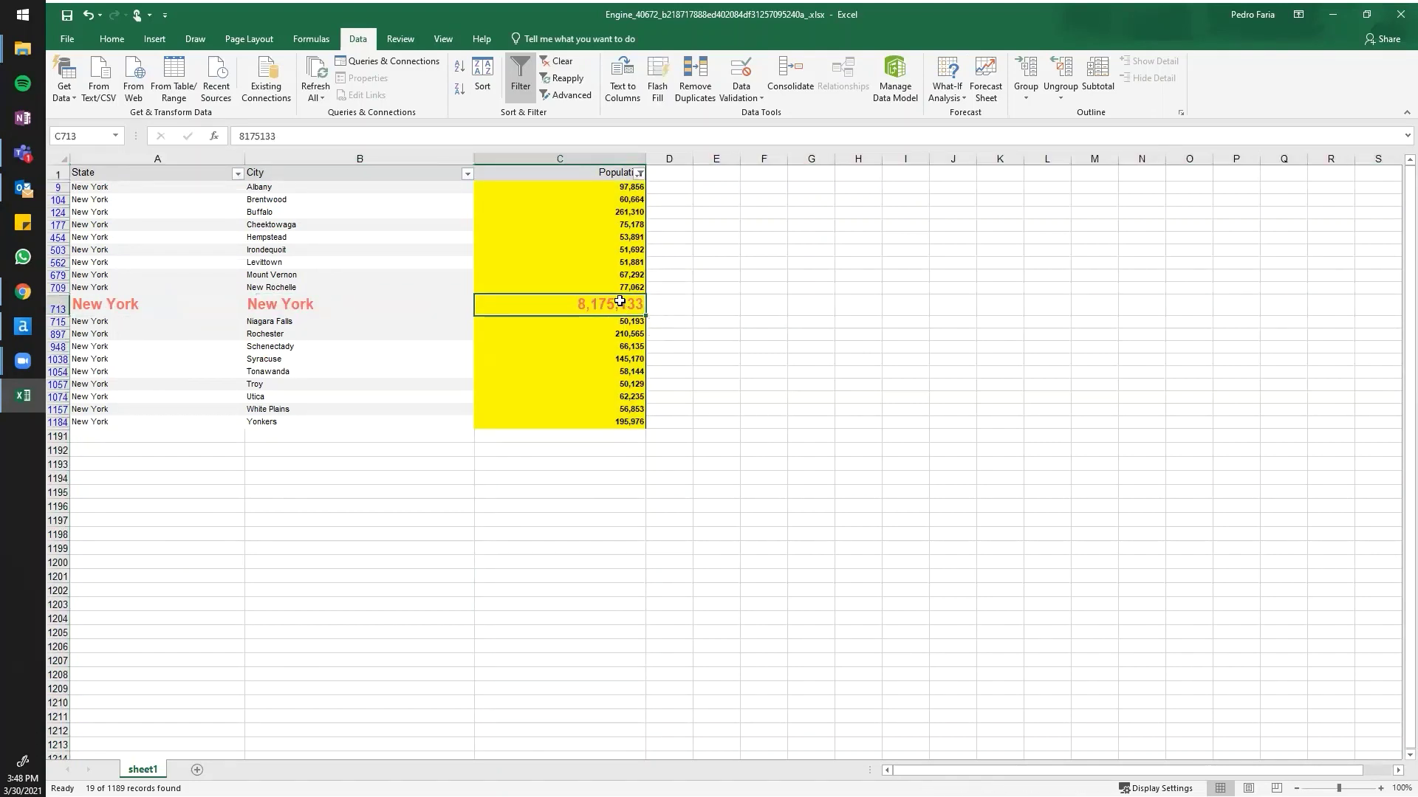